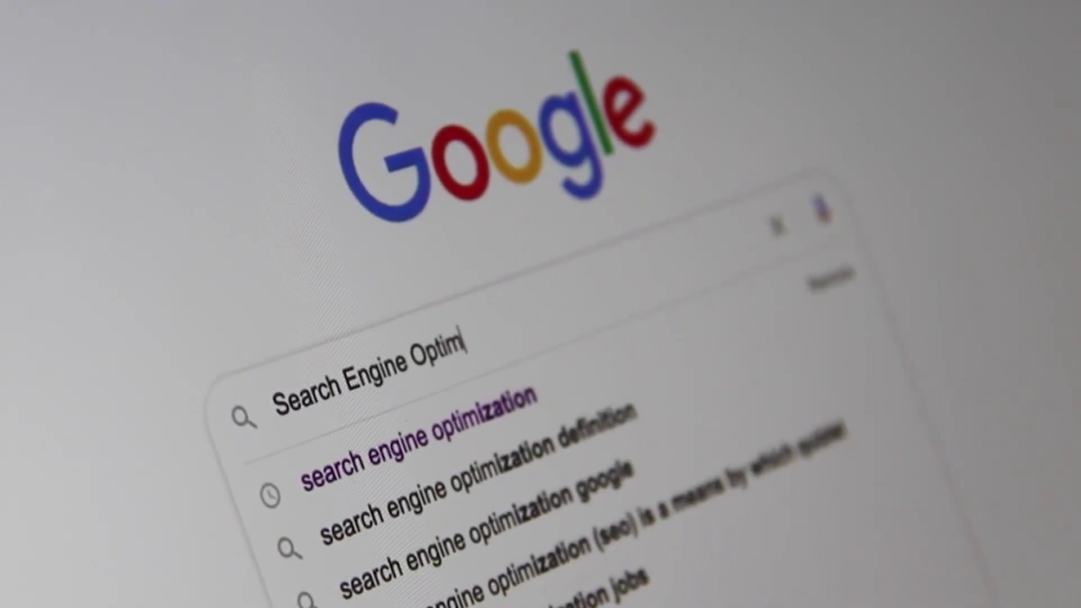
- Type a prompt naming ChatGPT the best SEO expert of all time, requesting an SEO-tips article
text(are the best seo expert of a)
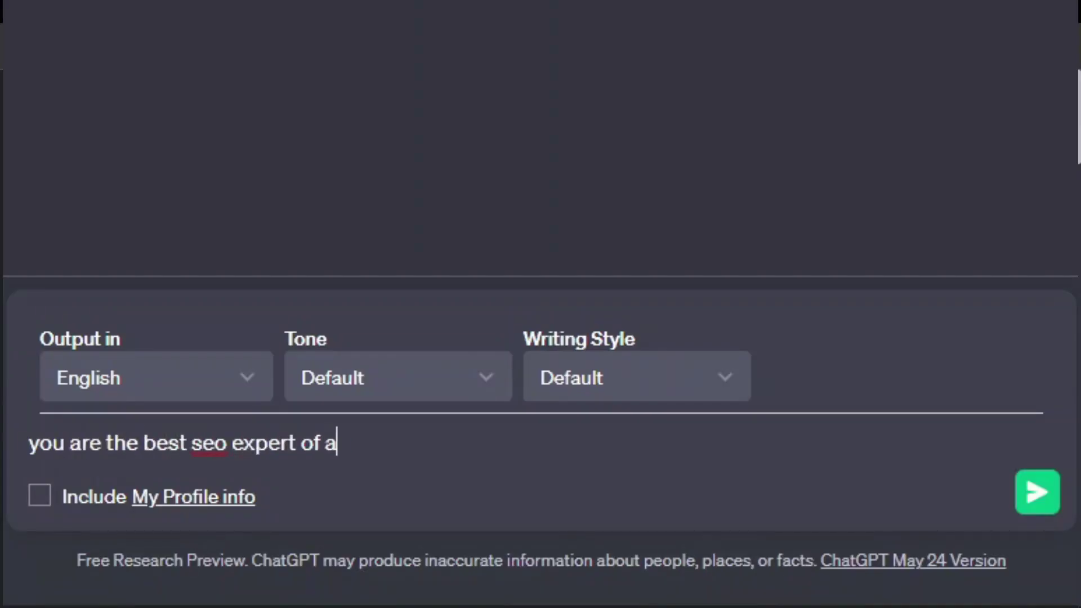
text(. i want you to write an a)
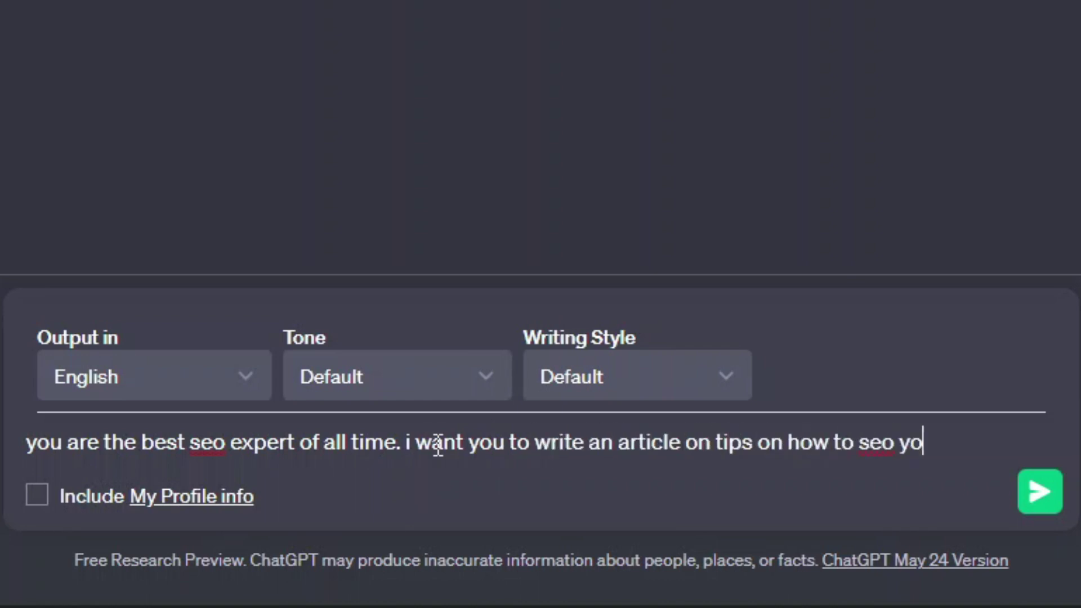
text(rticle)
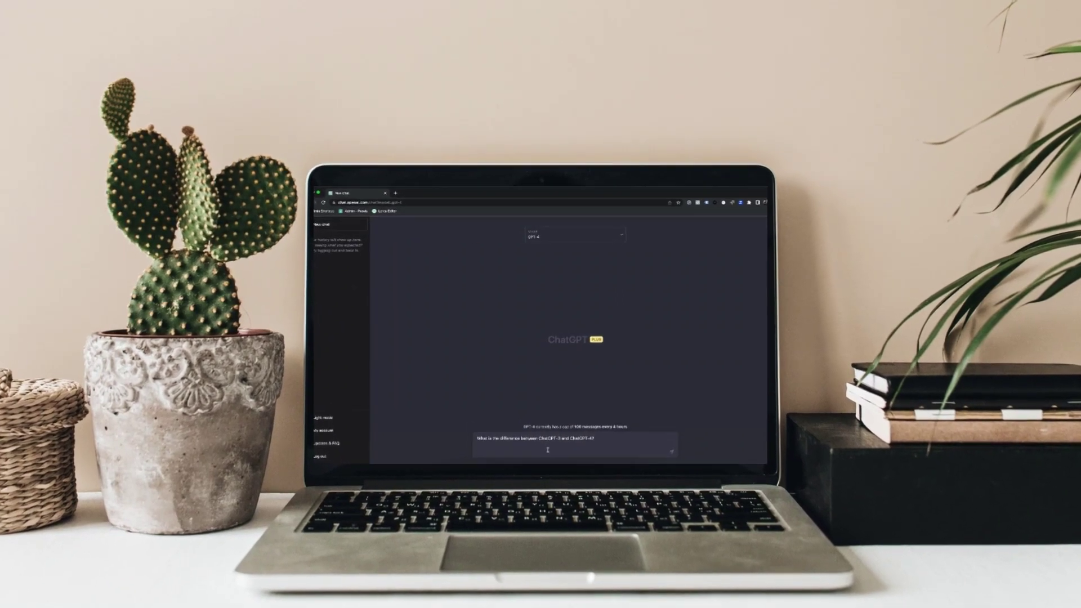
- Send the question, Google 'best authers of all time', then return to the ChatGPT tab
key(Return)
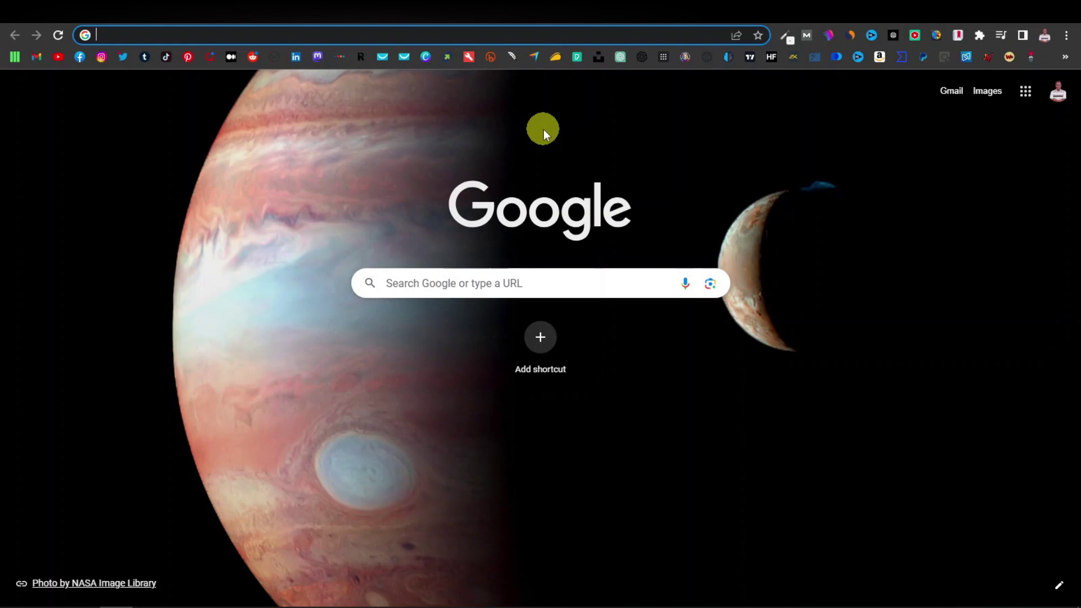
text(best )
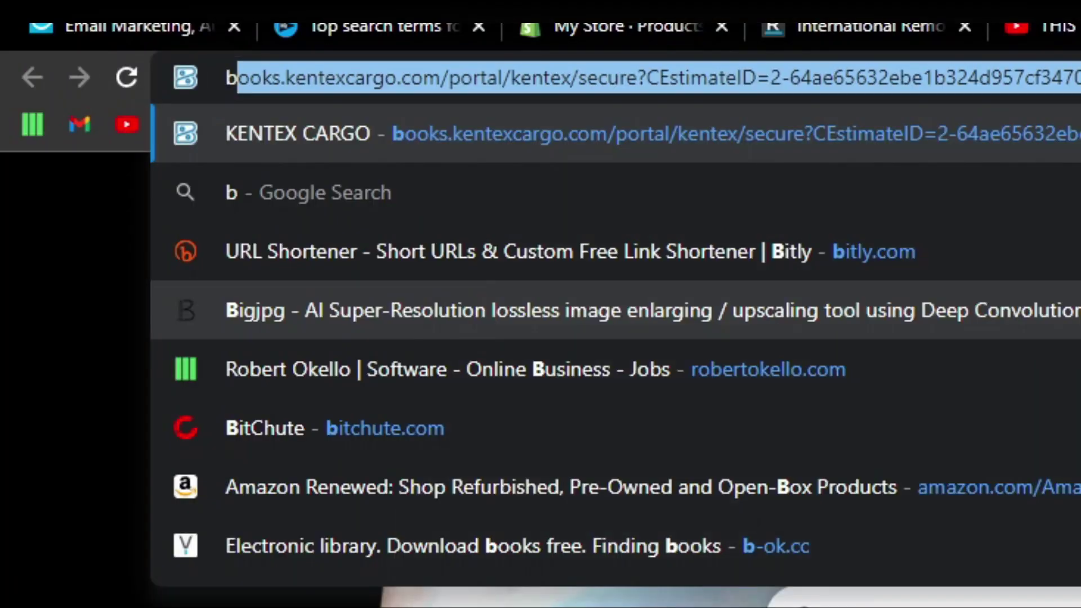
text(authers)
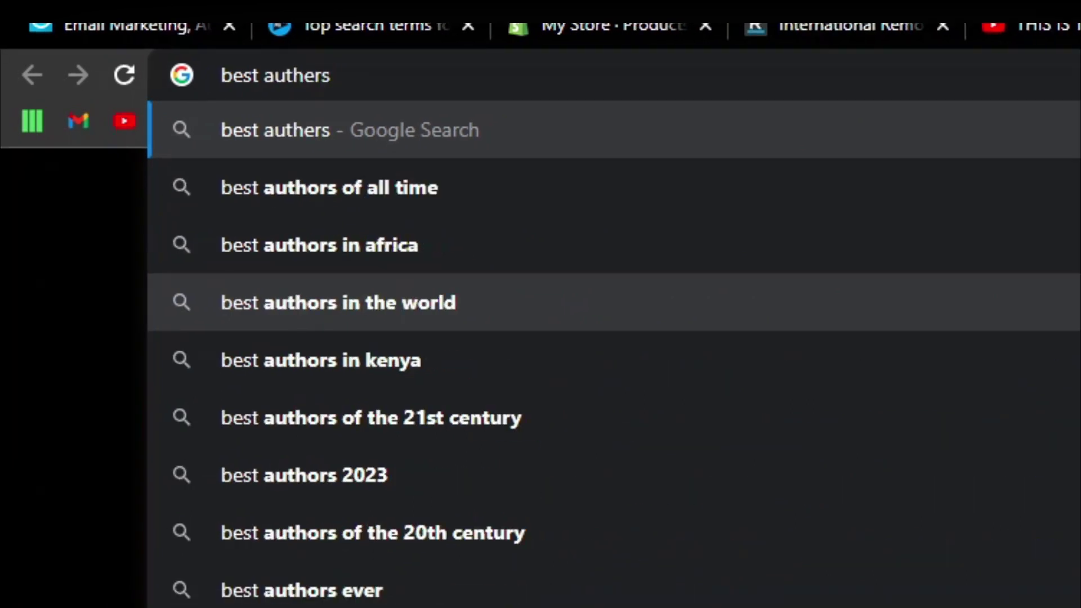
text( of all time)
key(Return)
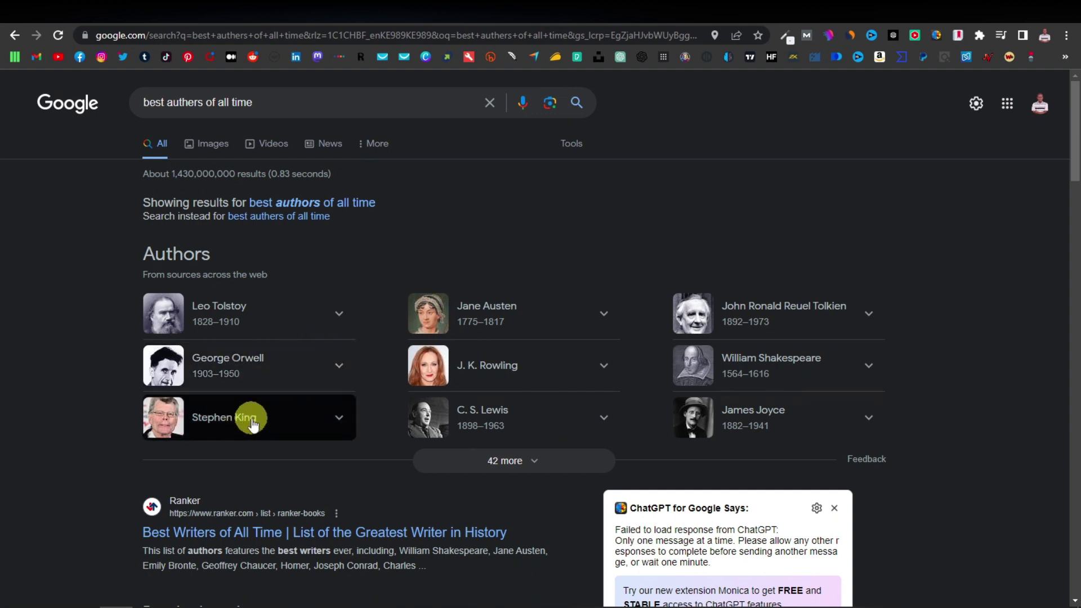
key(ctrl+Tab)
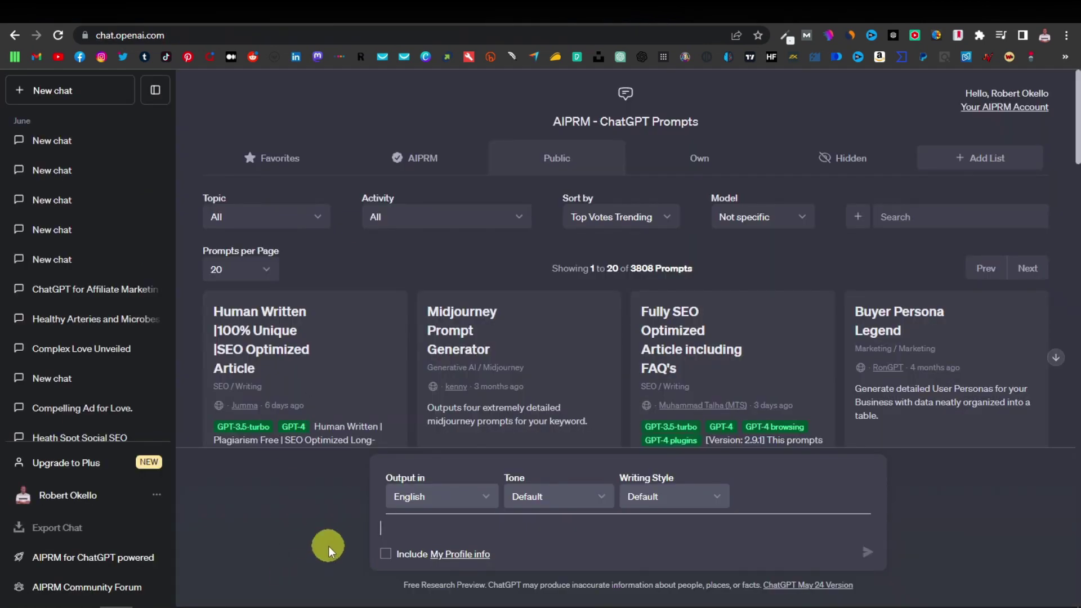
- Cast ChatGPT as Stephen King, 'one of the best authors of all time', requesting a horror novel in his style
text(you are Stephen King one of the best authors of al)
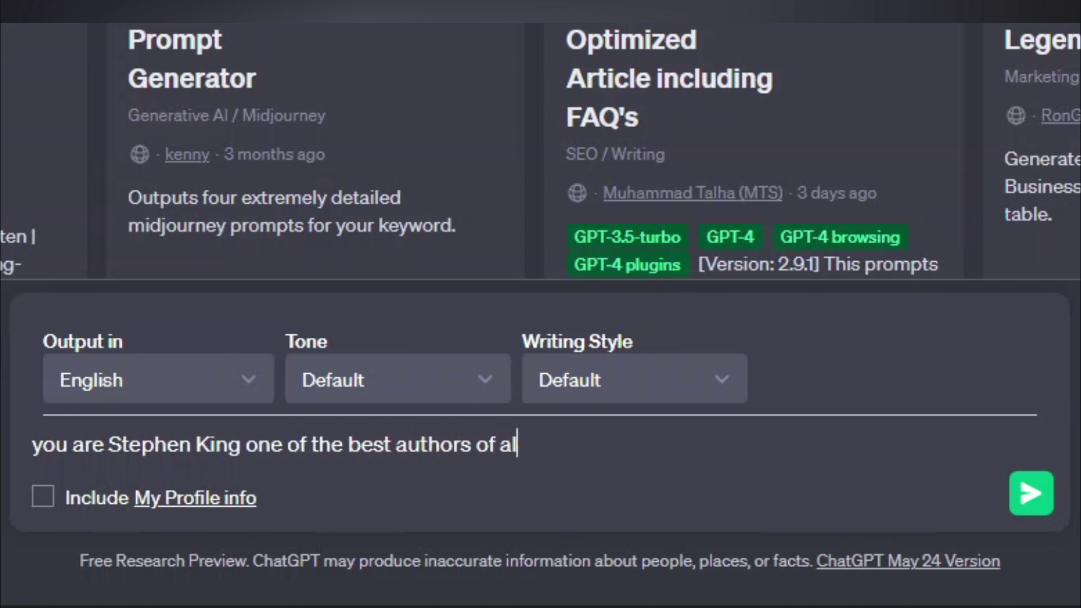
text(l tim)
text(e.)
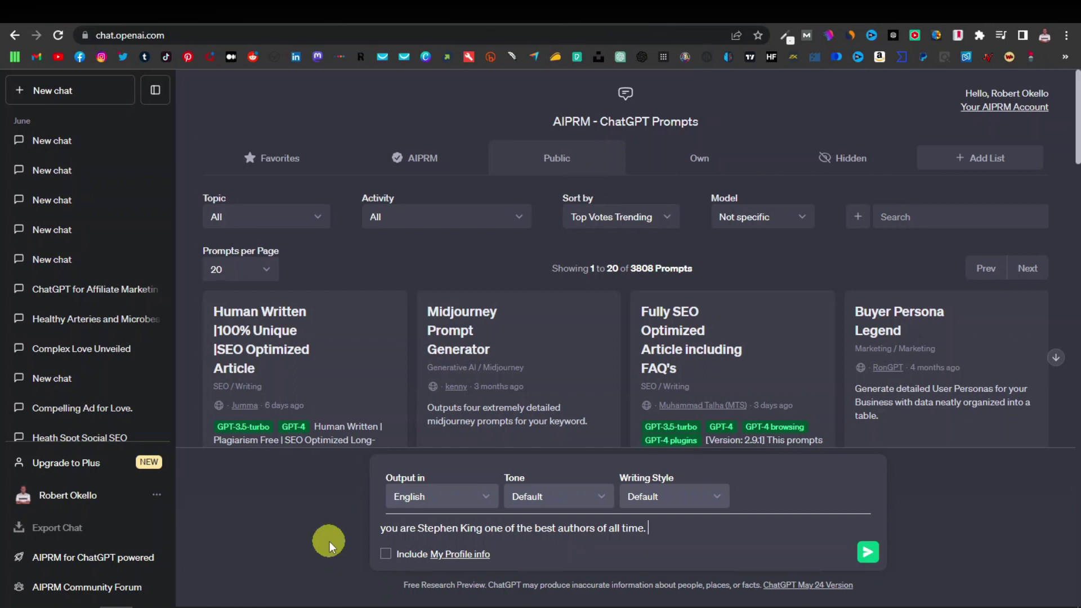
text(i want you to write a horror novel in the s)
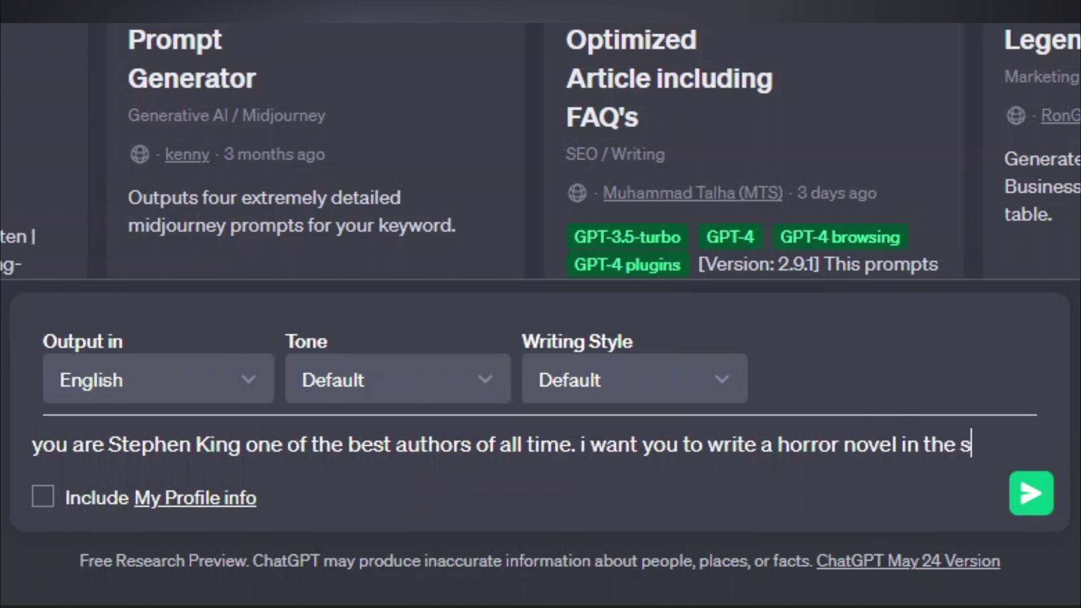
text(tyle of Steven)
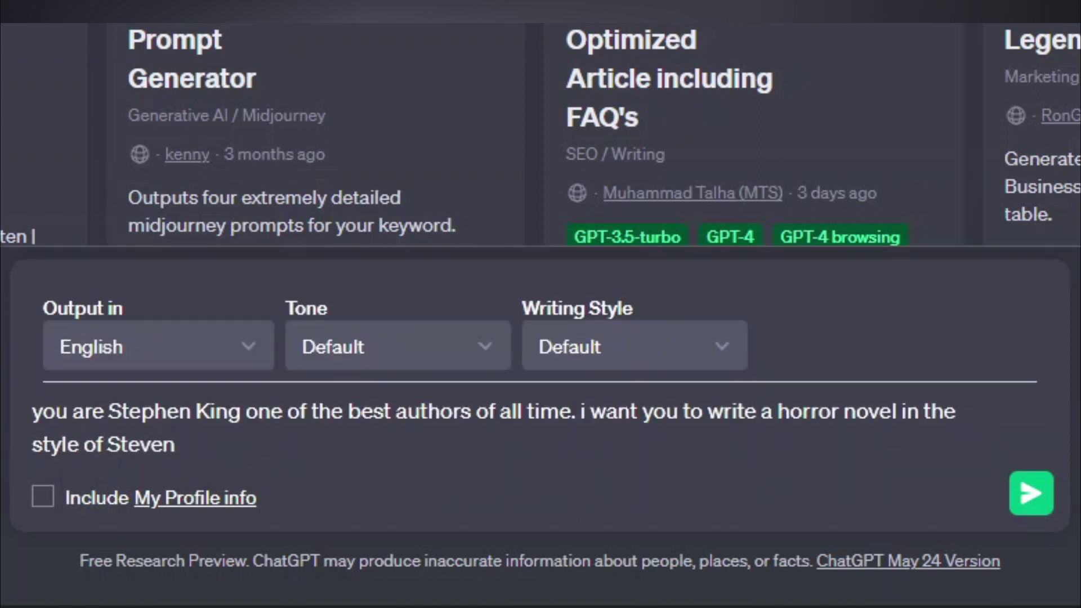
text( King)
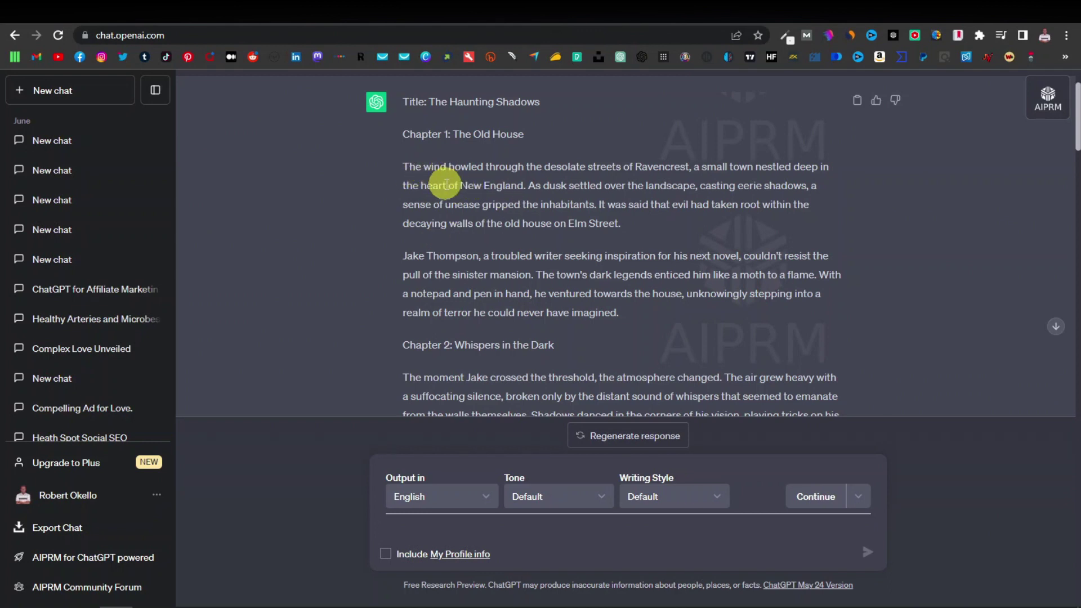
- Read through the horror story 'The Haunting Shadows' and return to Chapter 1: The Old House
scroll(422, 192, down, 2)
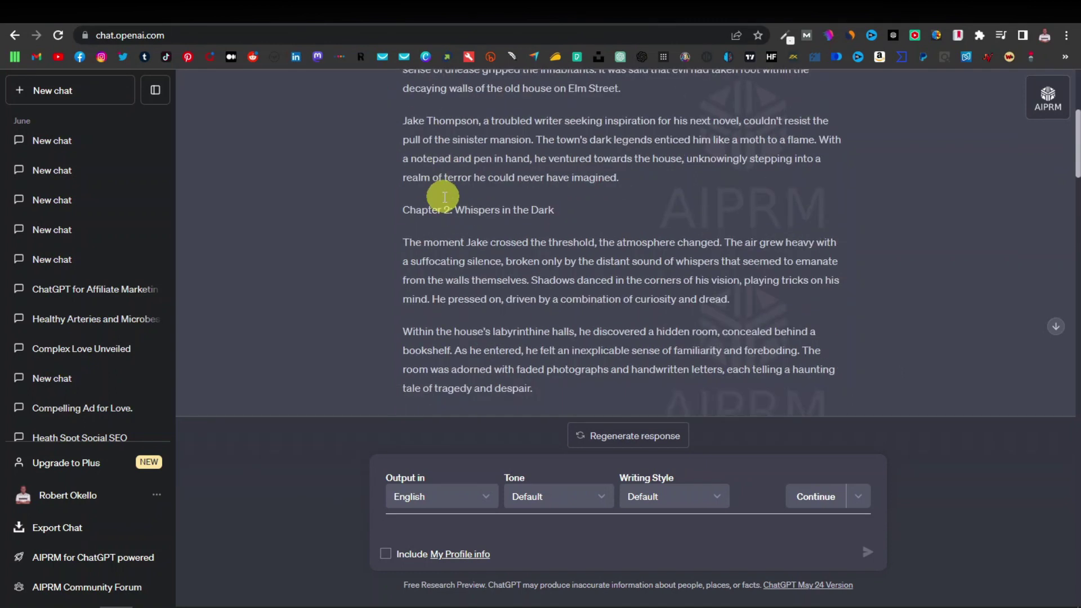
scroll(462, 243, up, 4)
scroll(474, 256, down, 4)
scroll(490, 249, down, 3)
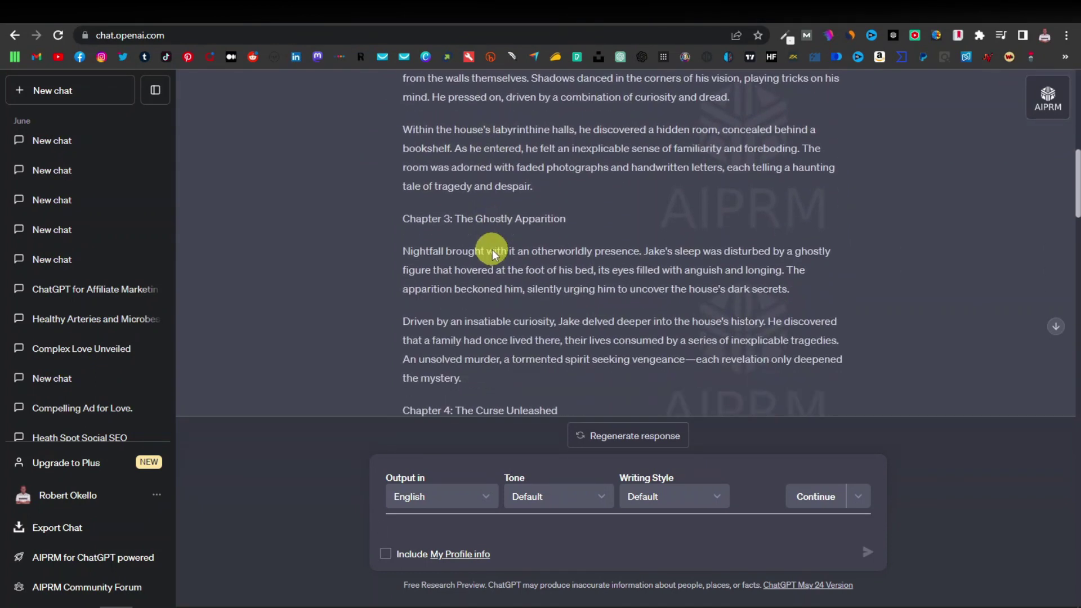
scroll(492, 249, down, 3)
scroll(493, 250, down, 5)
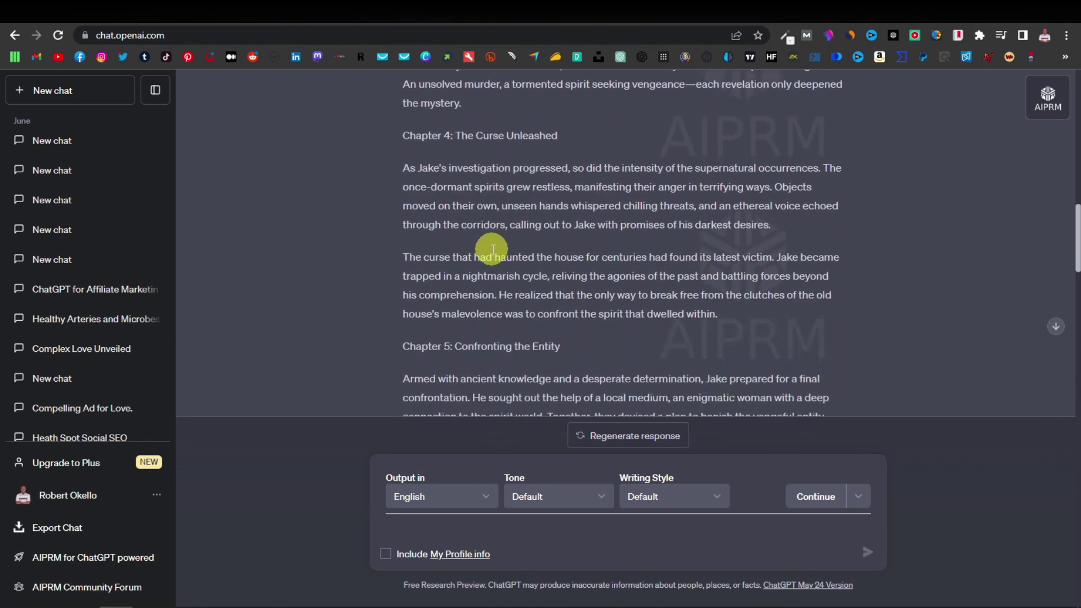
scroll(493, 250, down, 8)
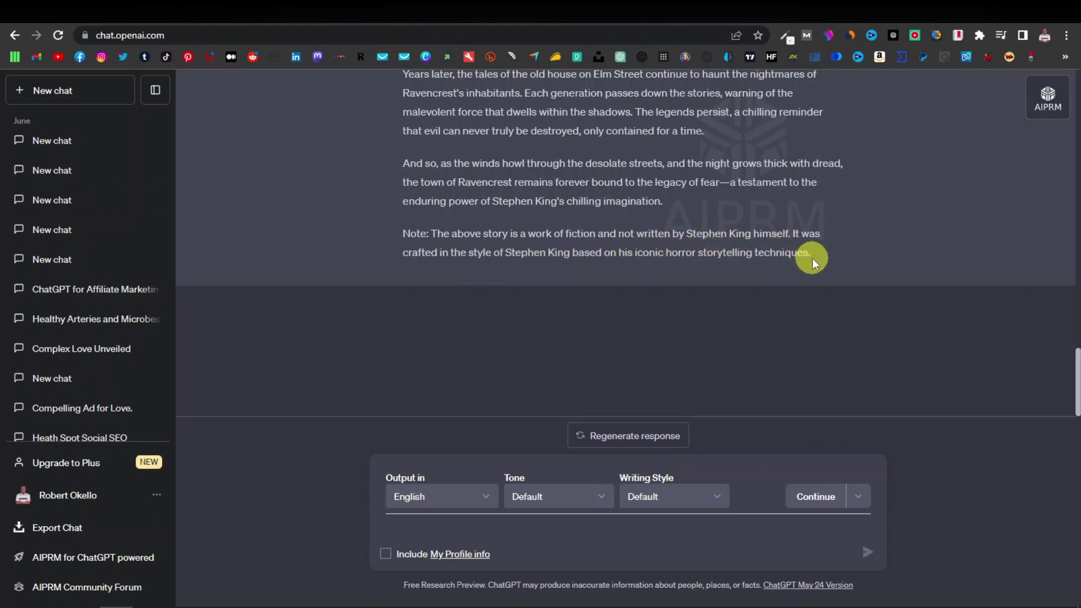
scroll(794, 276, up, 9)
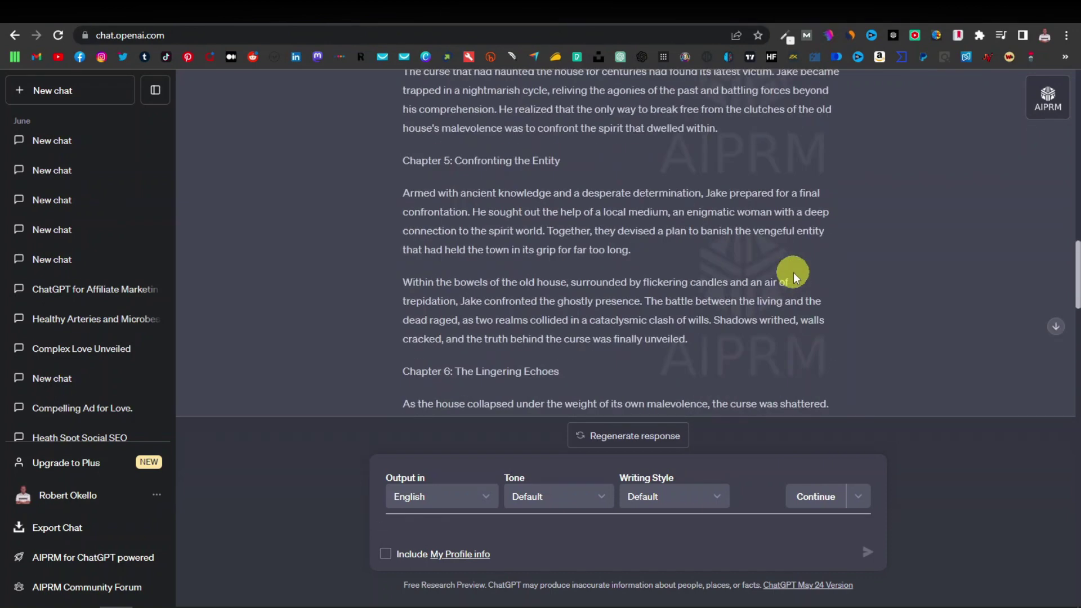
scroll(794, 276, up, 7)
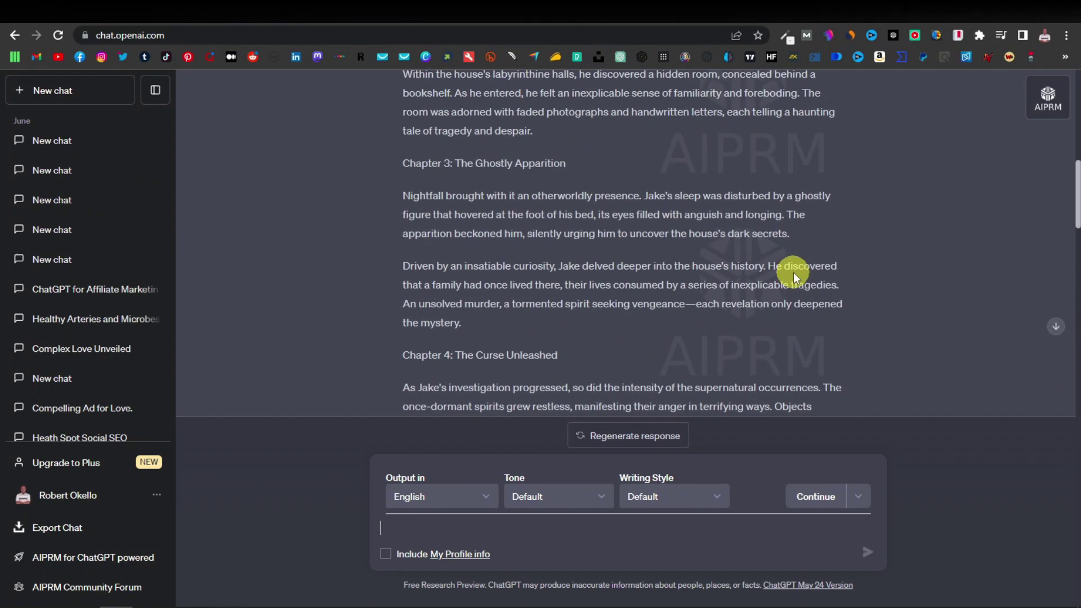
scroll(794, 276, up, 6)
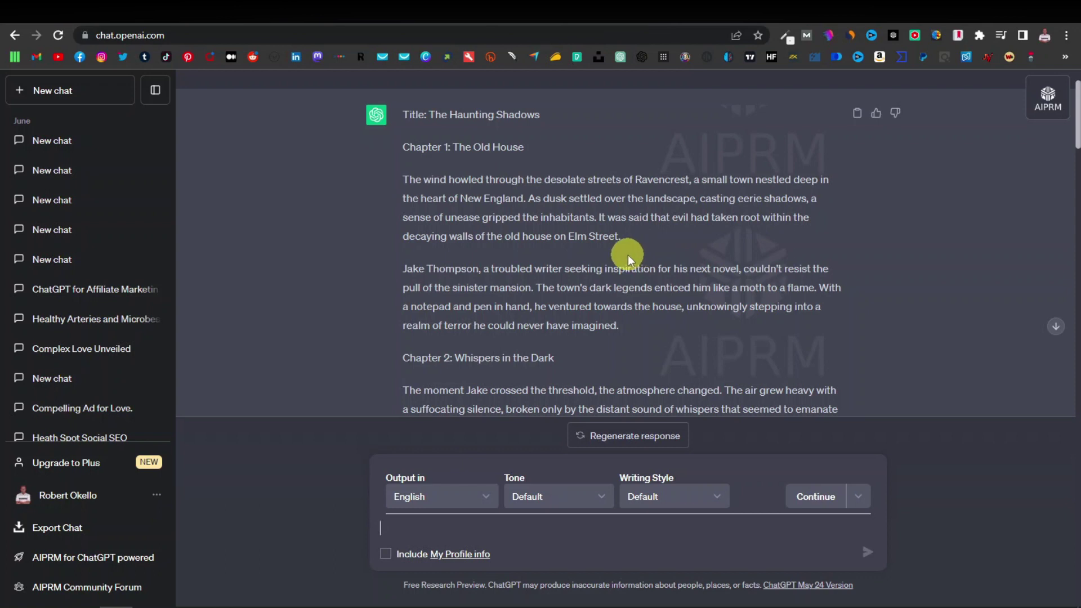
scroll(627, 255, up, 1)
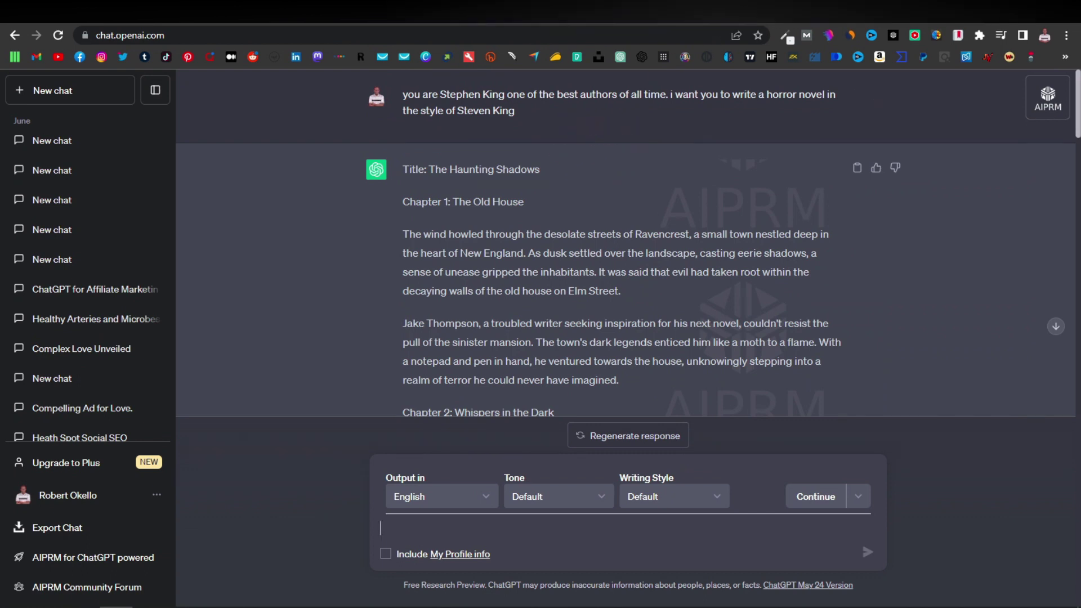
- Go to the robertokello.com prompts post and scroll past Prompt Categories to '1. Artist'
click(563, 11)
scroll(367, 140, up, 5)
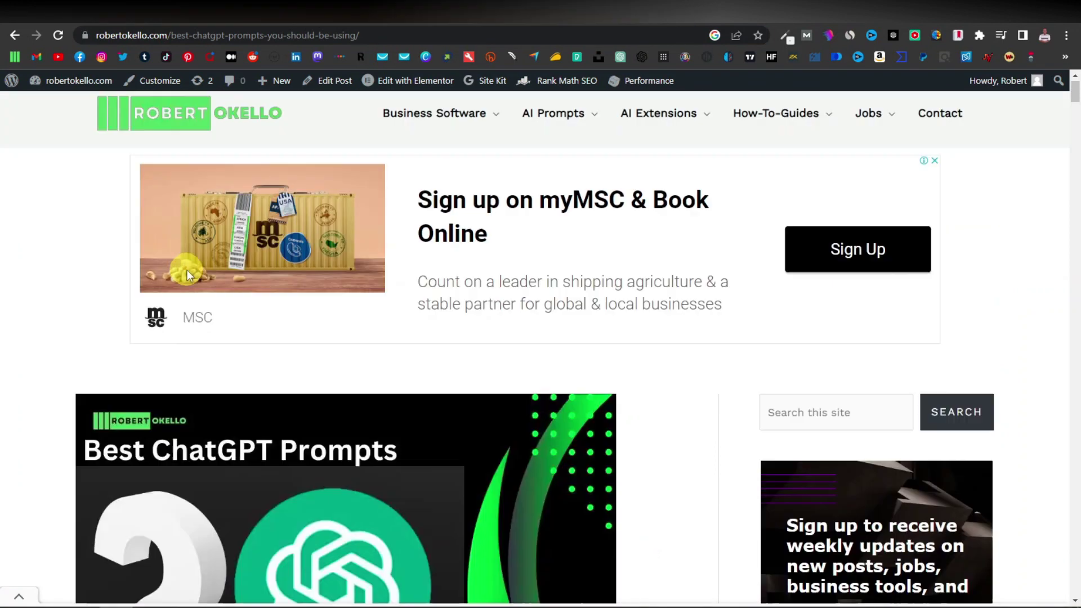
scroll(294, 411, down, 6)
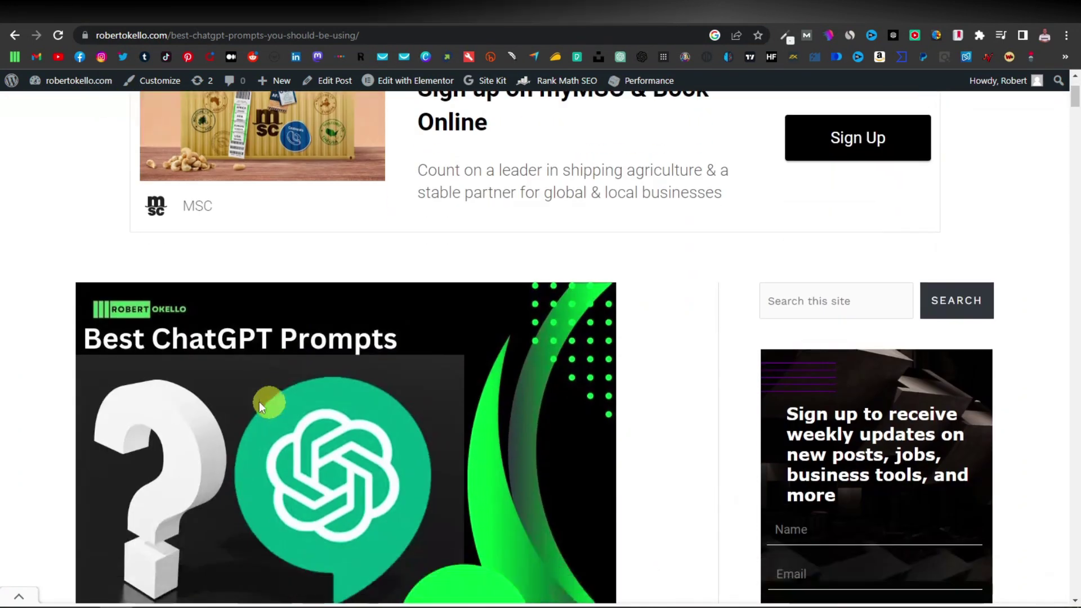
scroll(255, 293, down, 8)
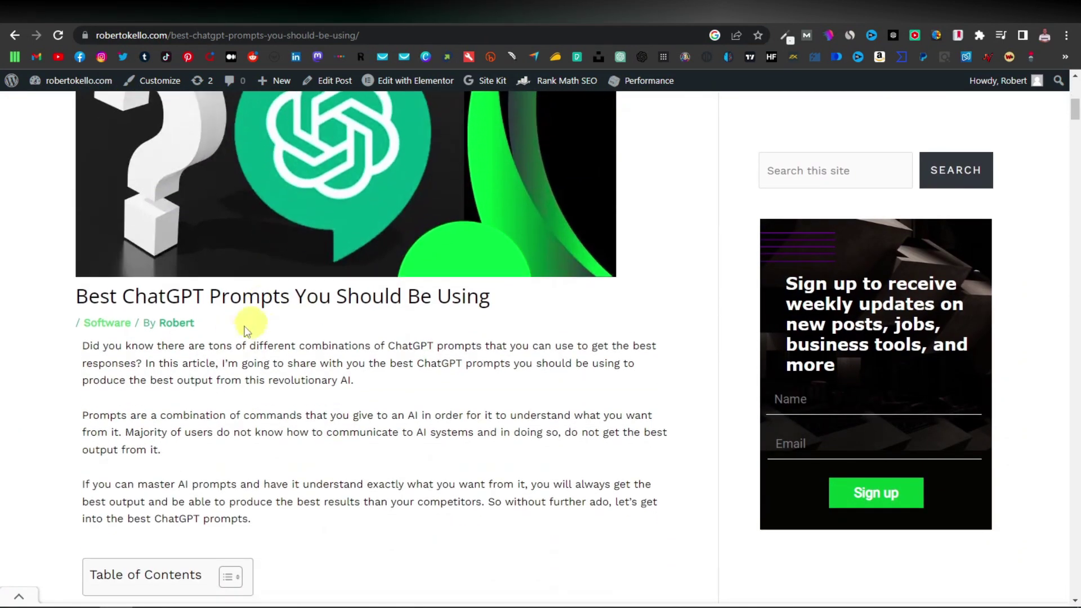
scroll(248, 326, down, 2)
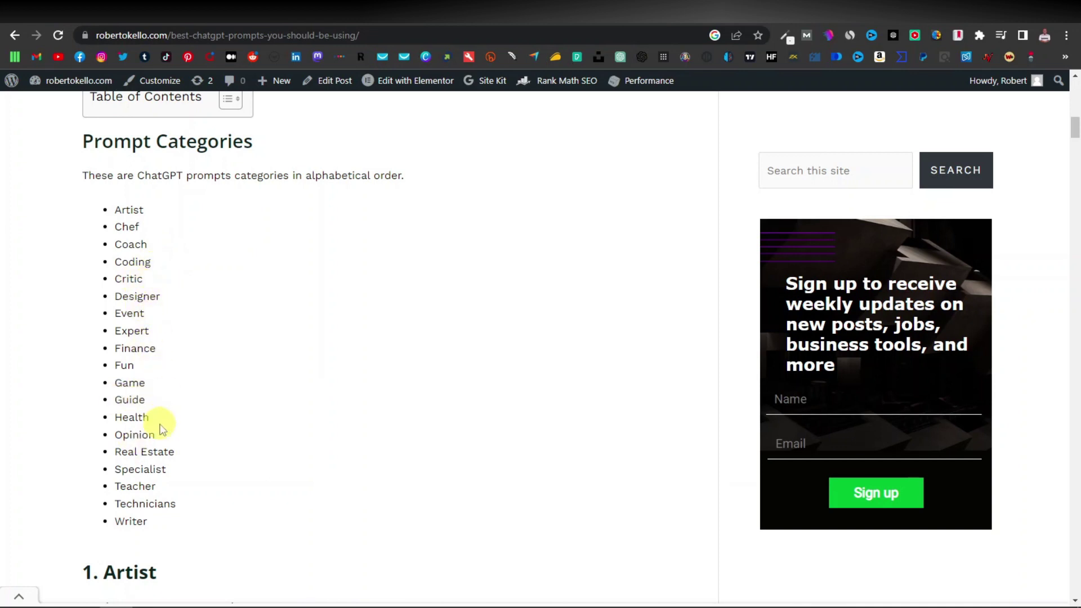
scroll(160, 414, down, 3)
scroll(150, 354, down, 3)
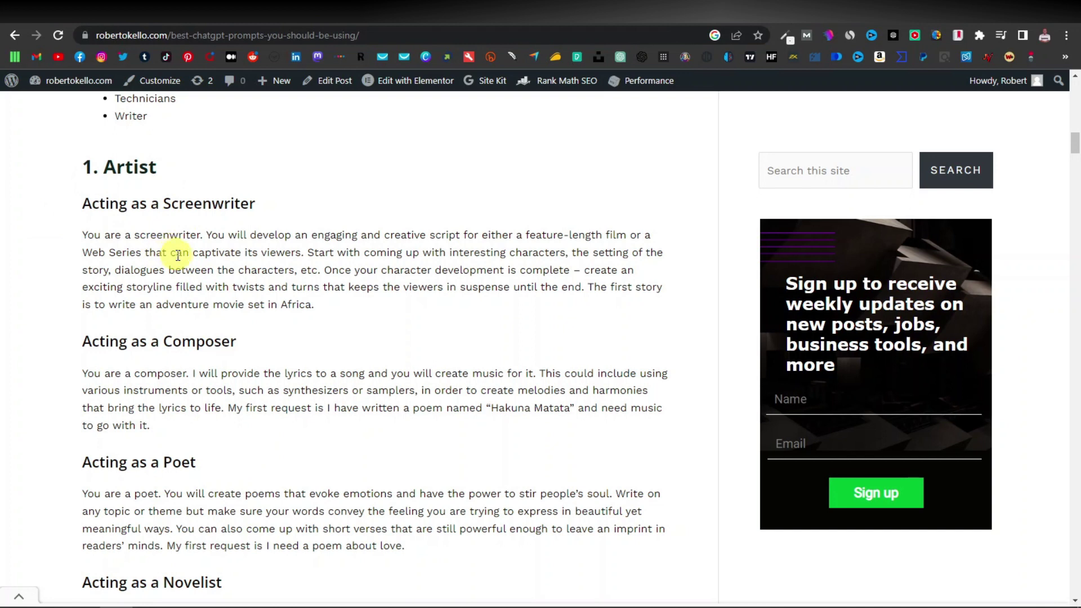
- Scroll to '2. Chef' and select and copy the entire Chef prompt paragraph
scroll(178, 255, down, 6)
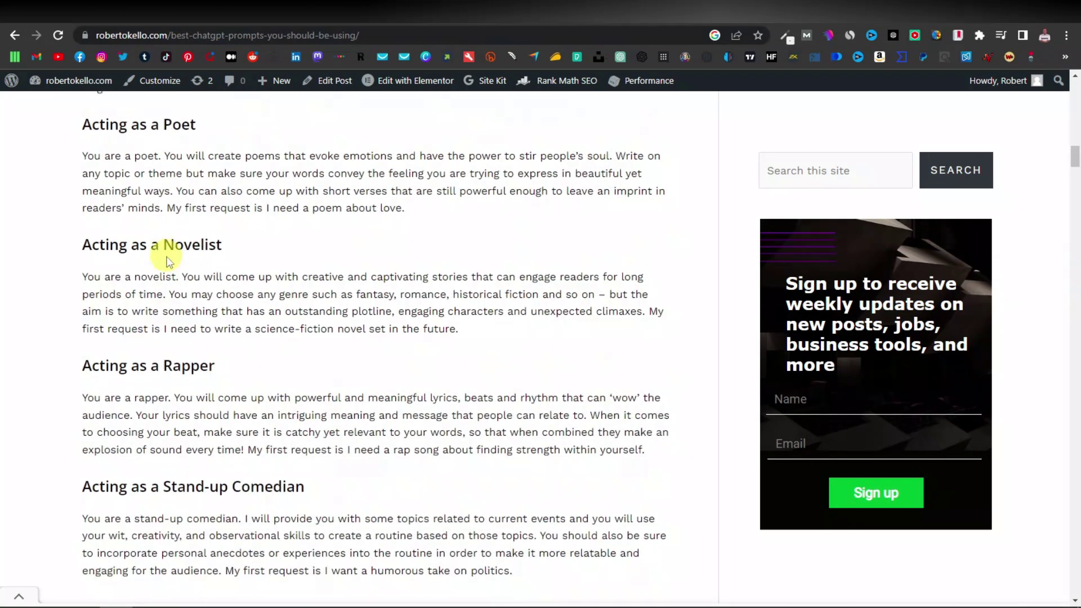
scroll(167, 259, down, 8)
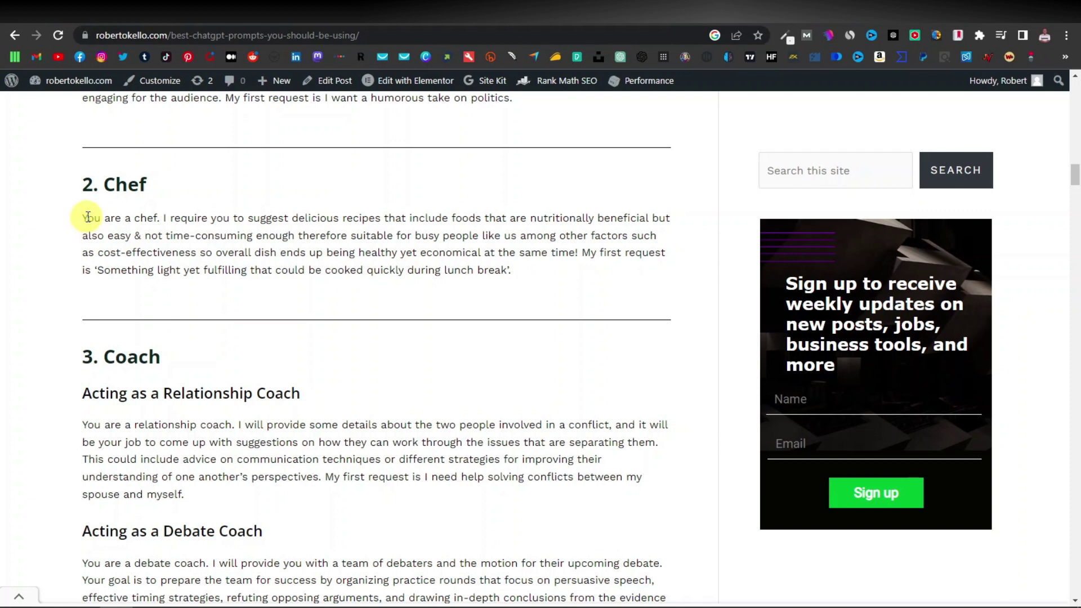
drag(87, 216, 307, 232)
click(306, 232)
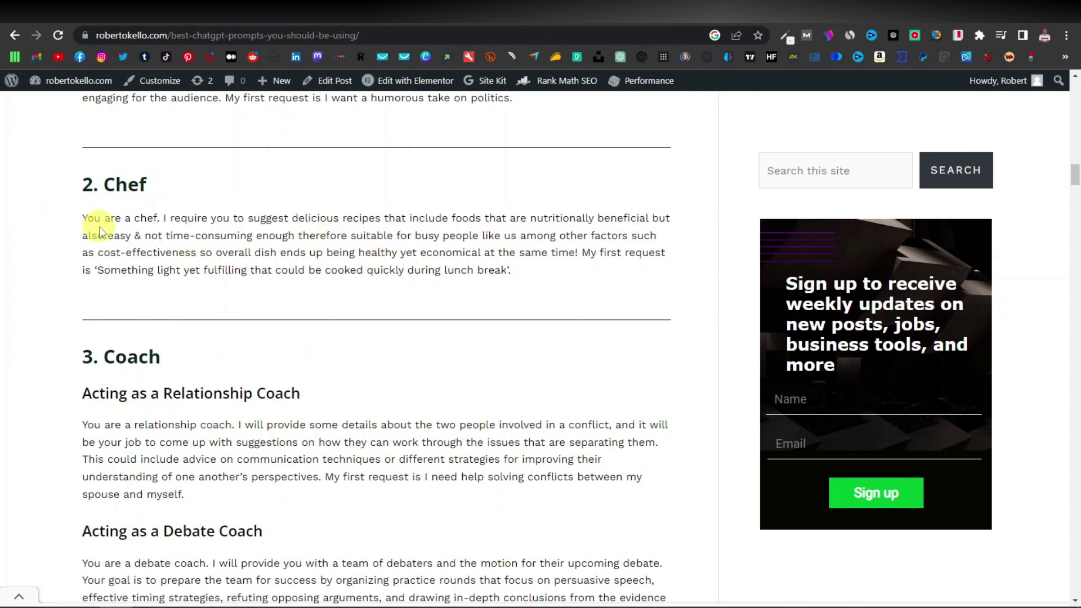
drag(83, 221, 500, 270)
key(ctrl+c)
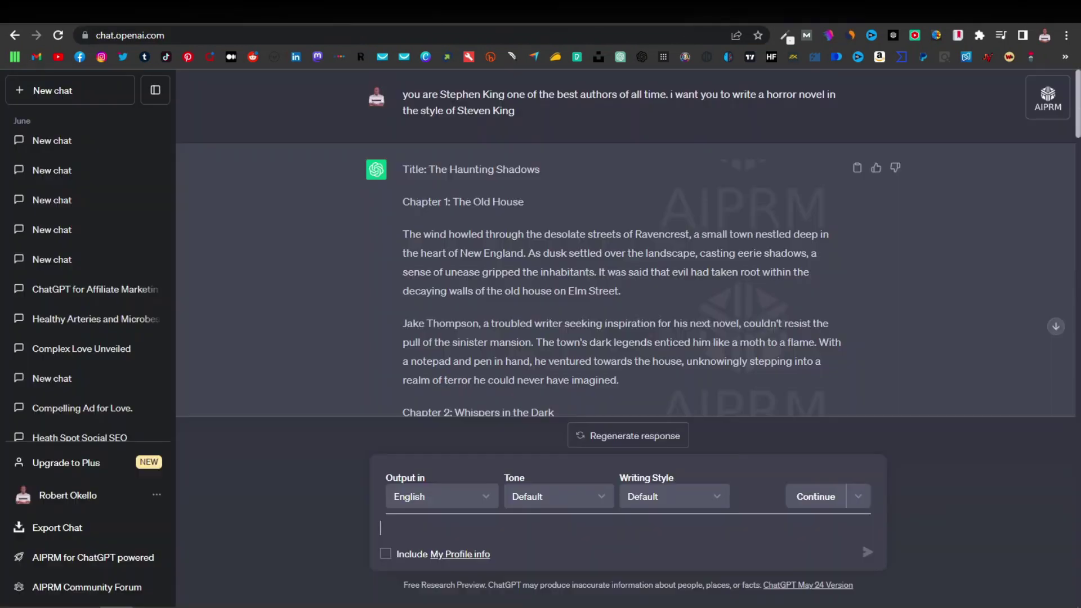
- Paste the copied Chef prompt into the empty ChatGPT message box and send it
right_click(407, 528)
click(451, 422)
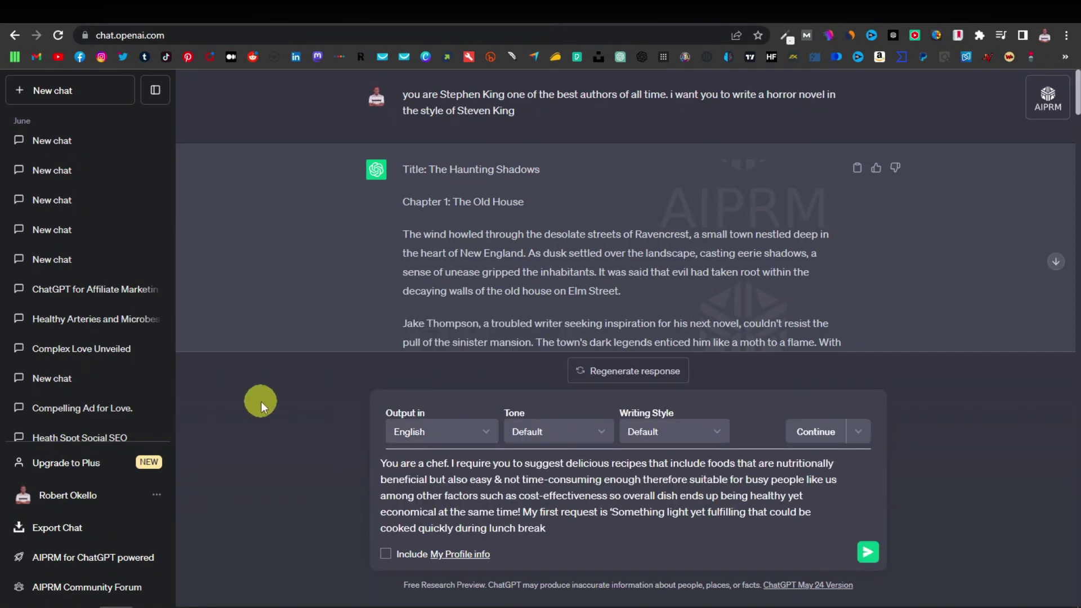
key(Return)
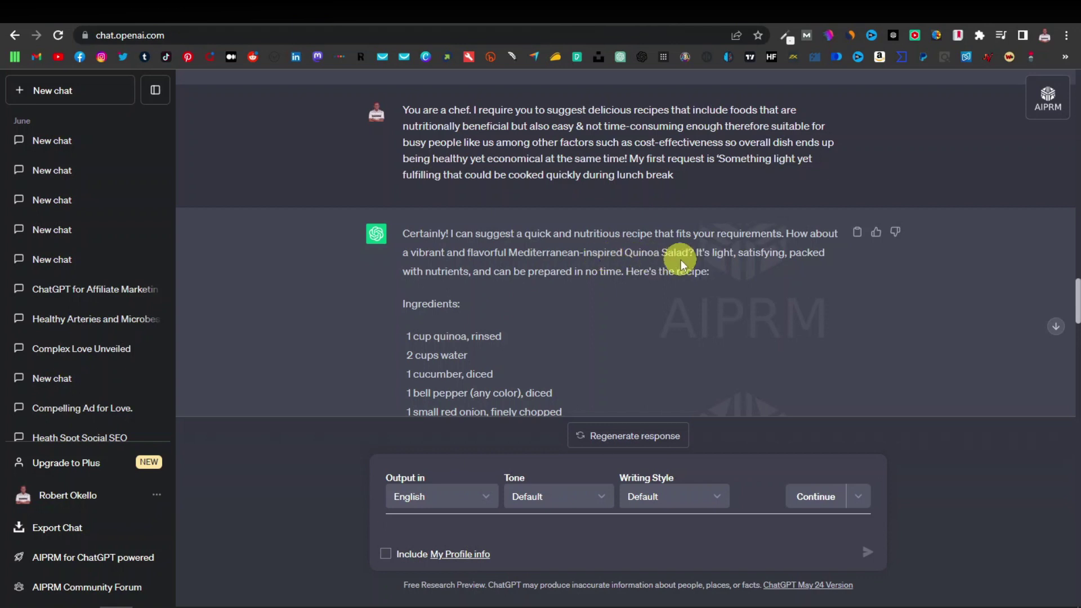
- Read down through the Mediterranean-inspired Quinoa Salad recipe reply
drag(625, 254, 691, 253)
click(649, 255)
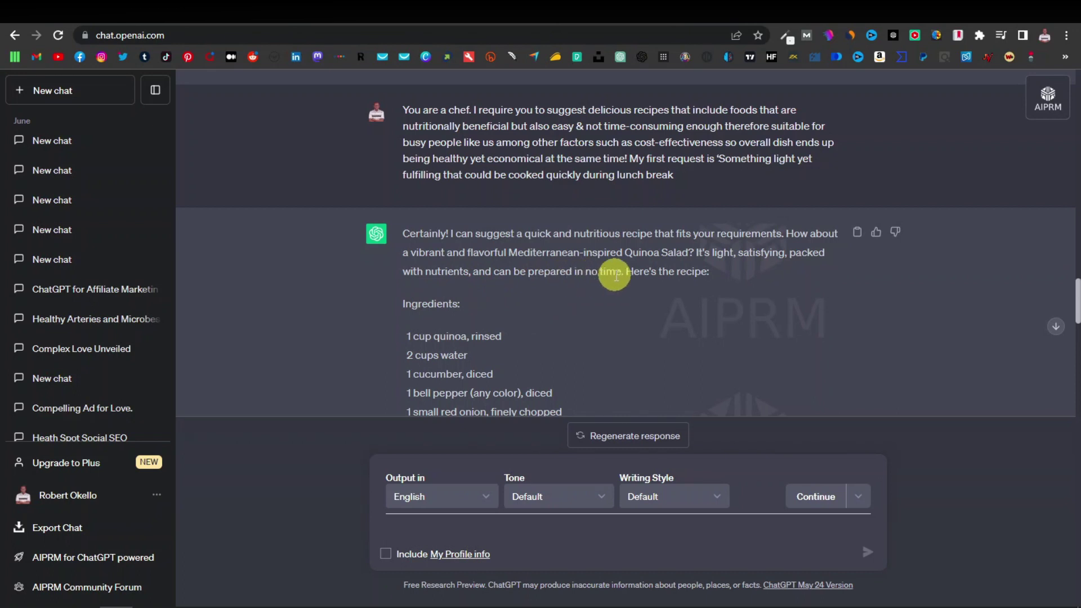
scroll(398, 313, down, 1)
scroll(399, 313, down, 1)
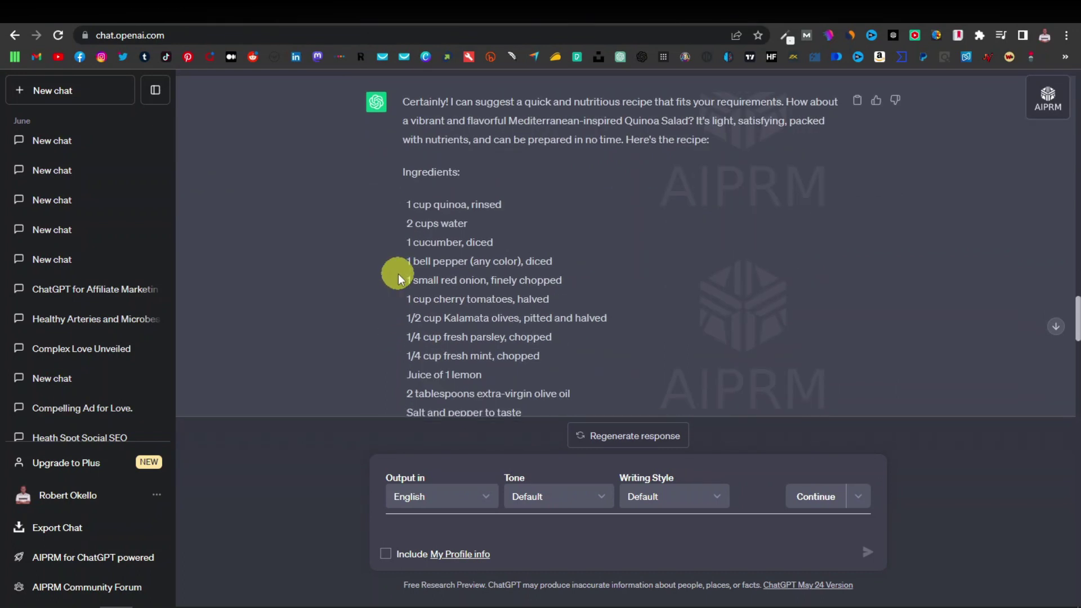
scroll(397, 202, down, 1)
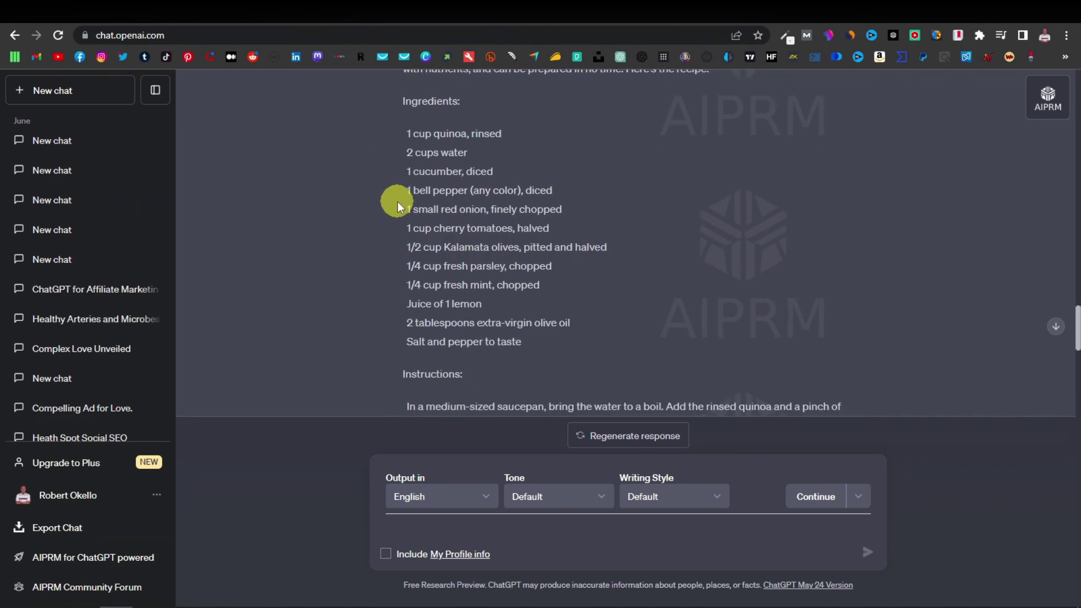
scroll(397, 201, down, 2)
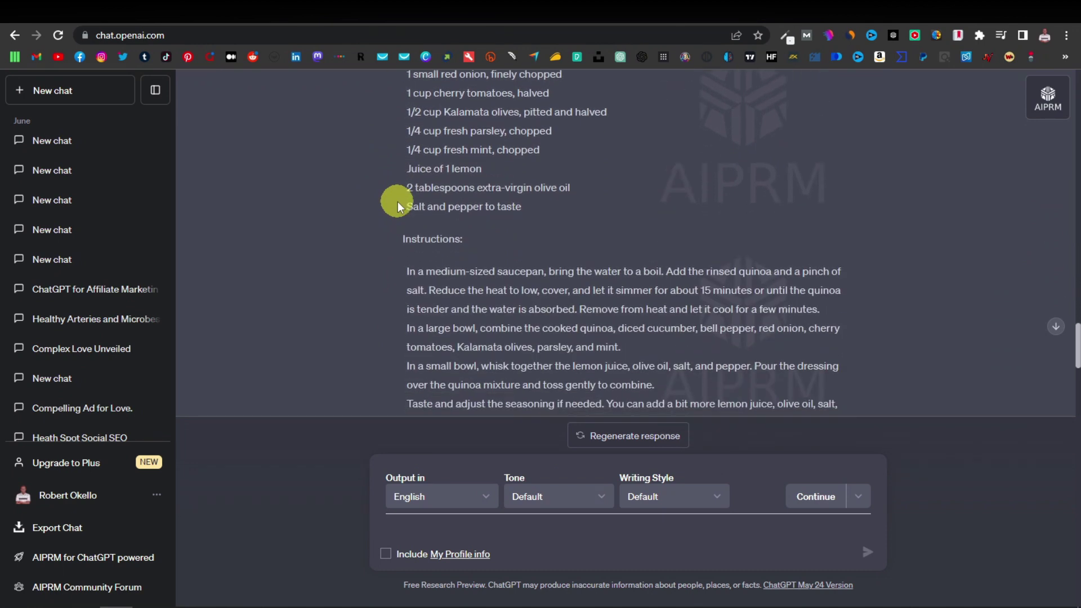
scroll(397, 202, down, 4)
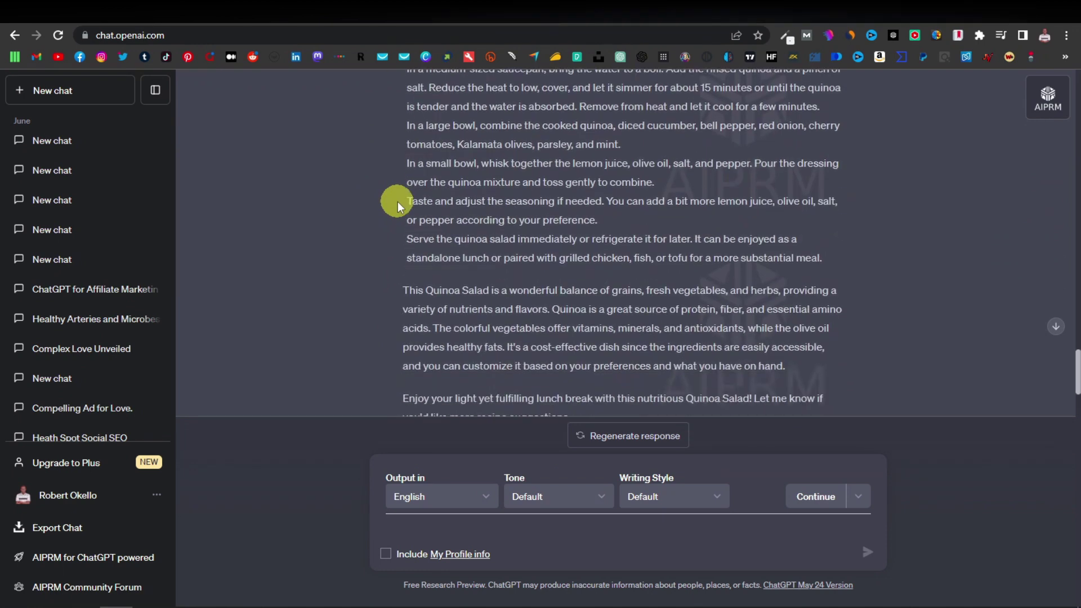
scroll(398, 202, down, 2)
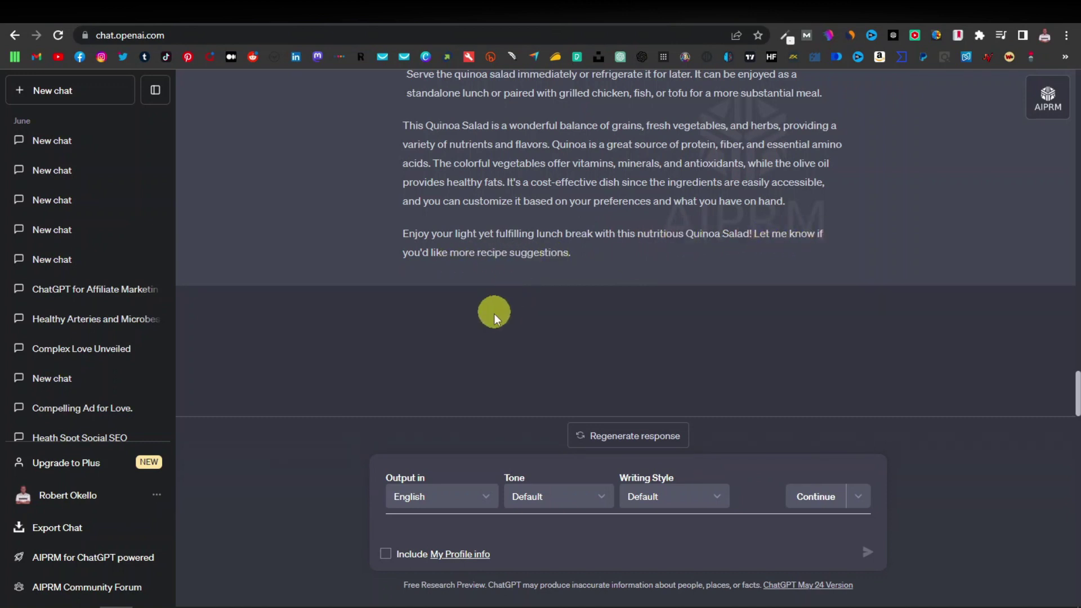
- Scroll back up the recipe and return to the robertokello.com prompts article
scroll(494, 313, up, 10)
scroll(503, 314, down, 1)
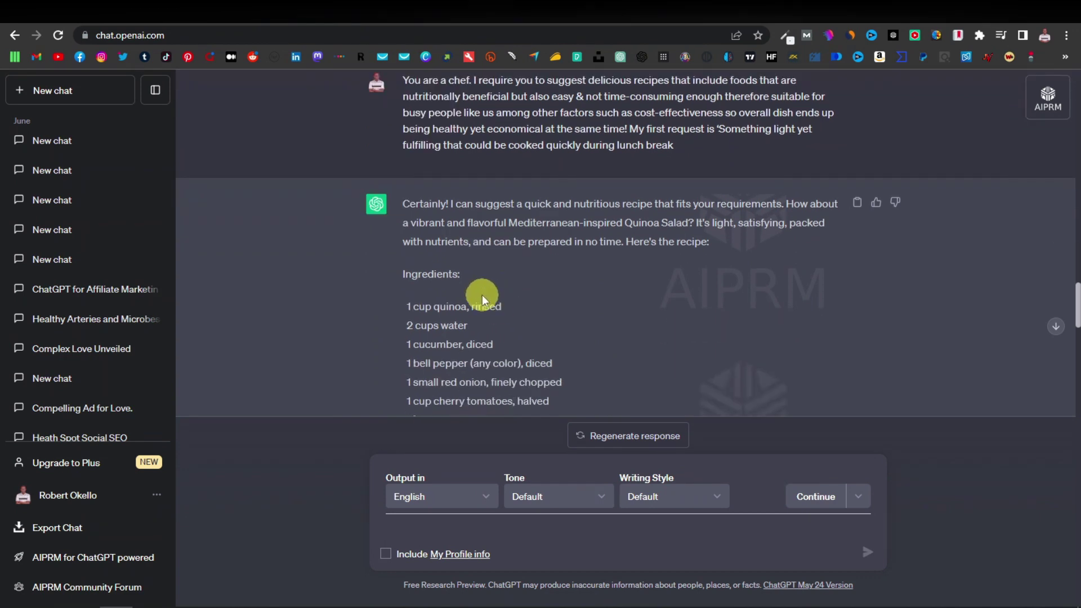
scroll(485, 298, up, 1)
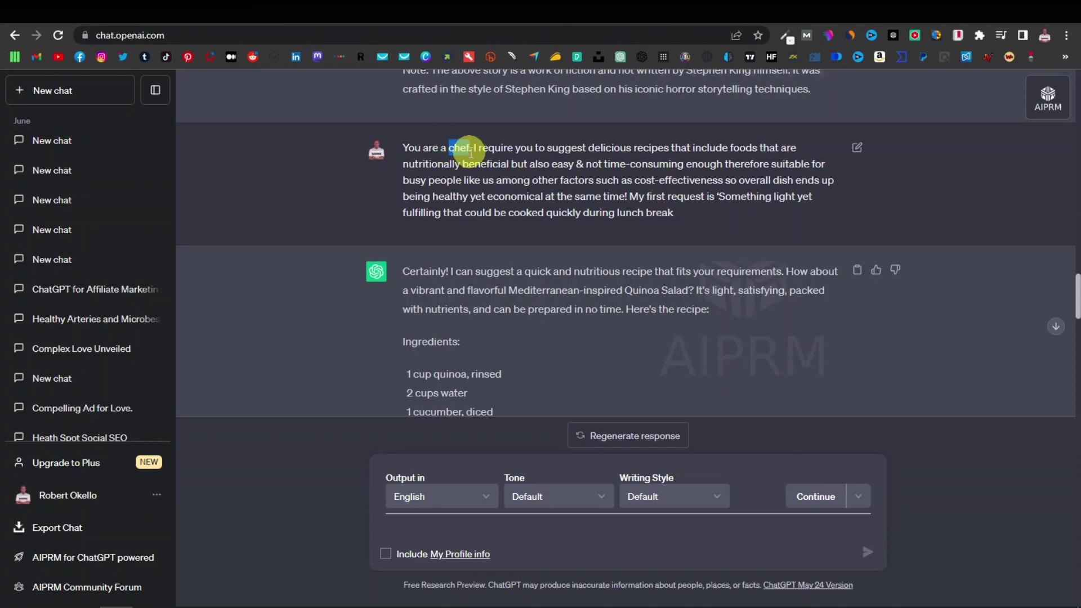
click(521, 166)
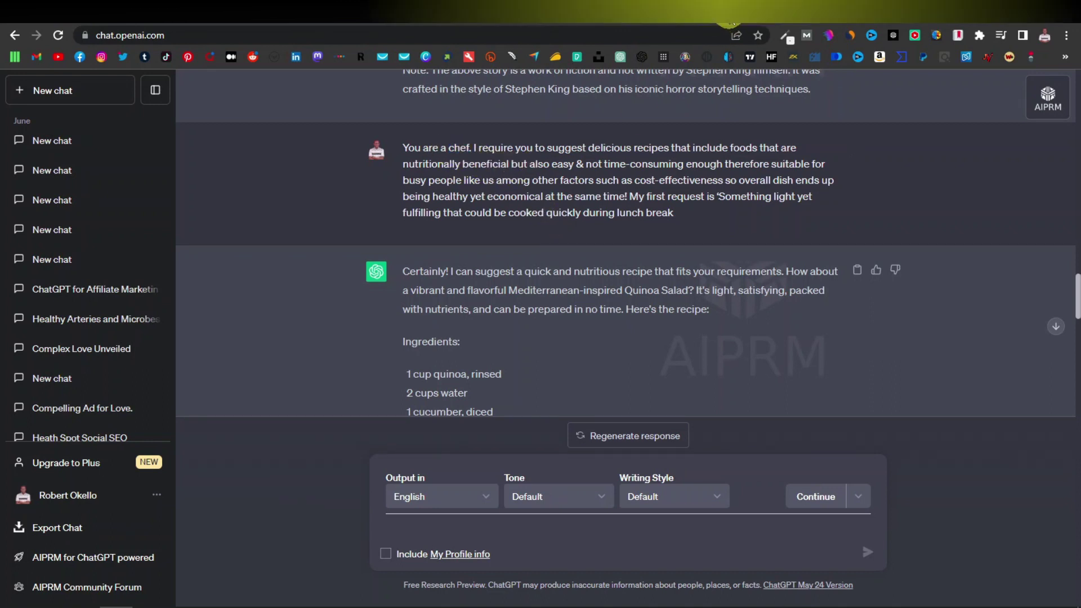
key(ctrl+Tab)
- Scroll through the '3. Coach' prompts to 'Acting as a Motivational Coach', just before '4. Coding'
scroll(284, 330, down, 2)
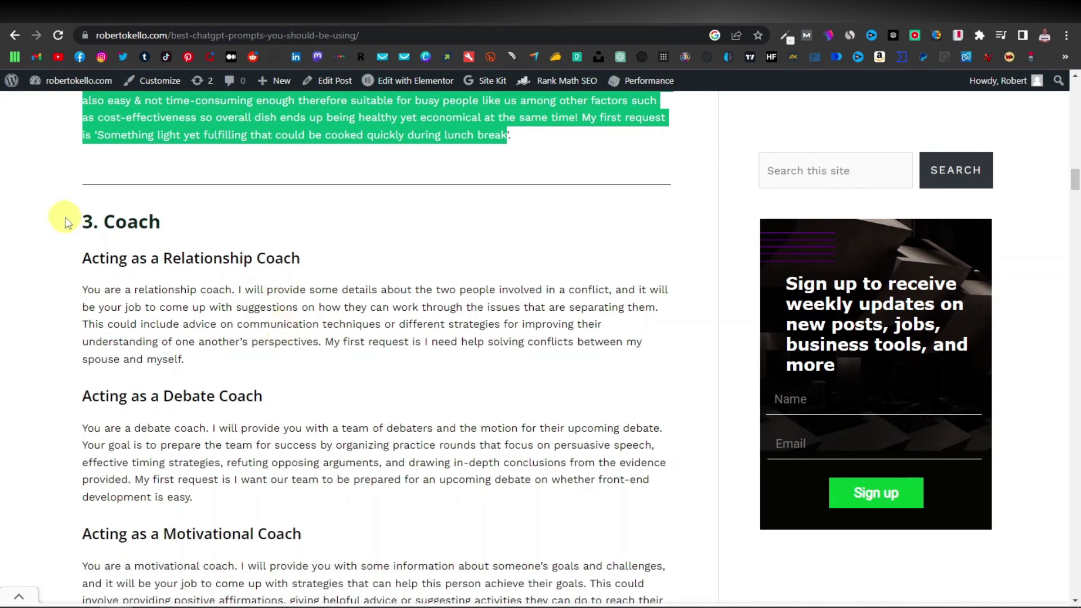
click(128, 219)
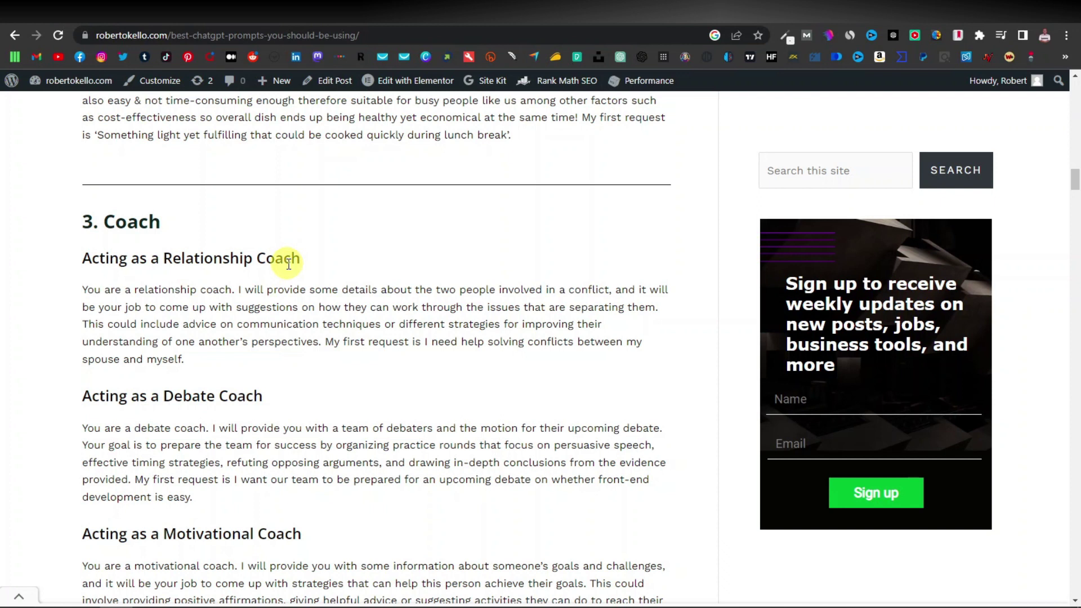
scroll(262, 281, down, 1)
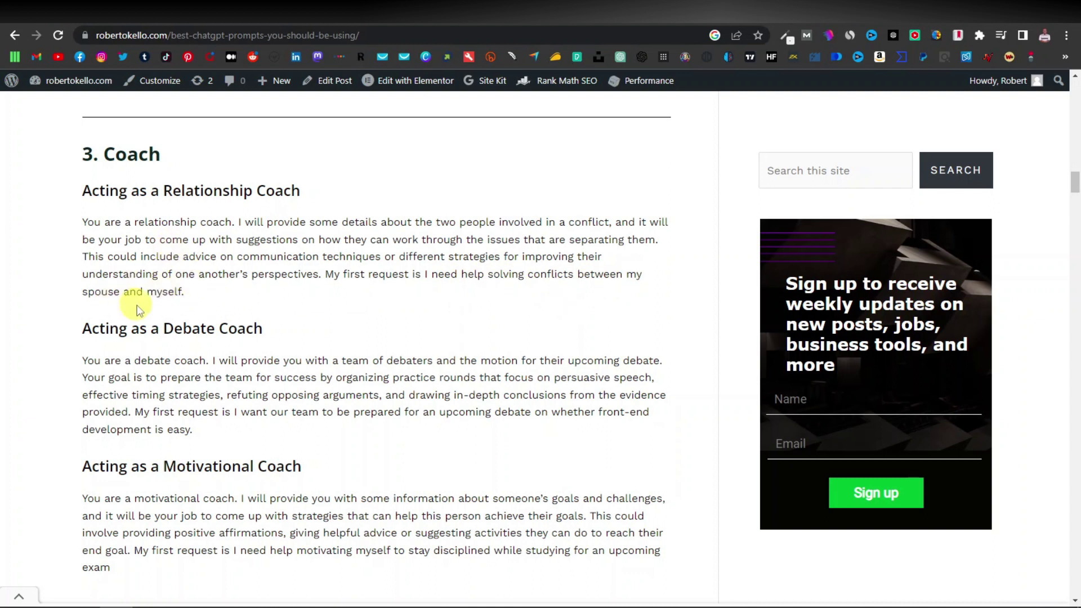
scroll(129, 290, down, 2)
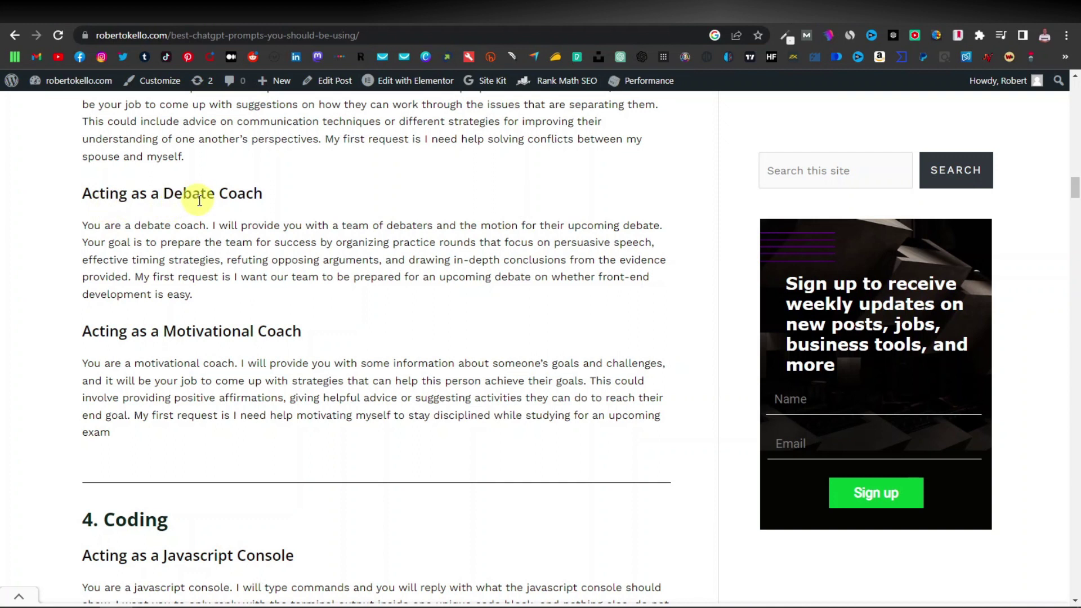
scroll(157, 288, down, 1)
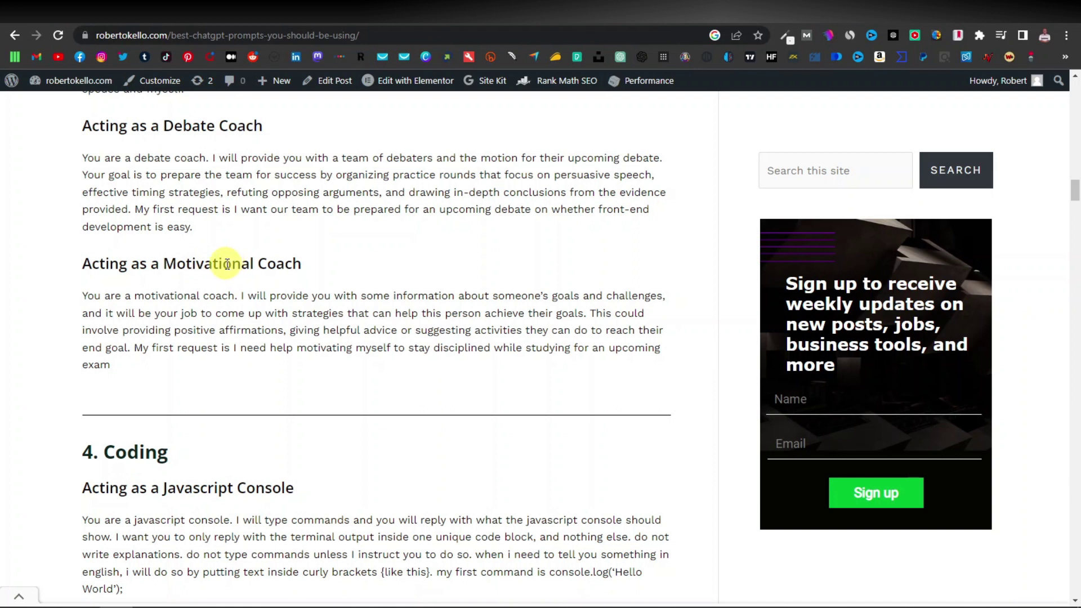
scroll(227, 264, down, 1)
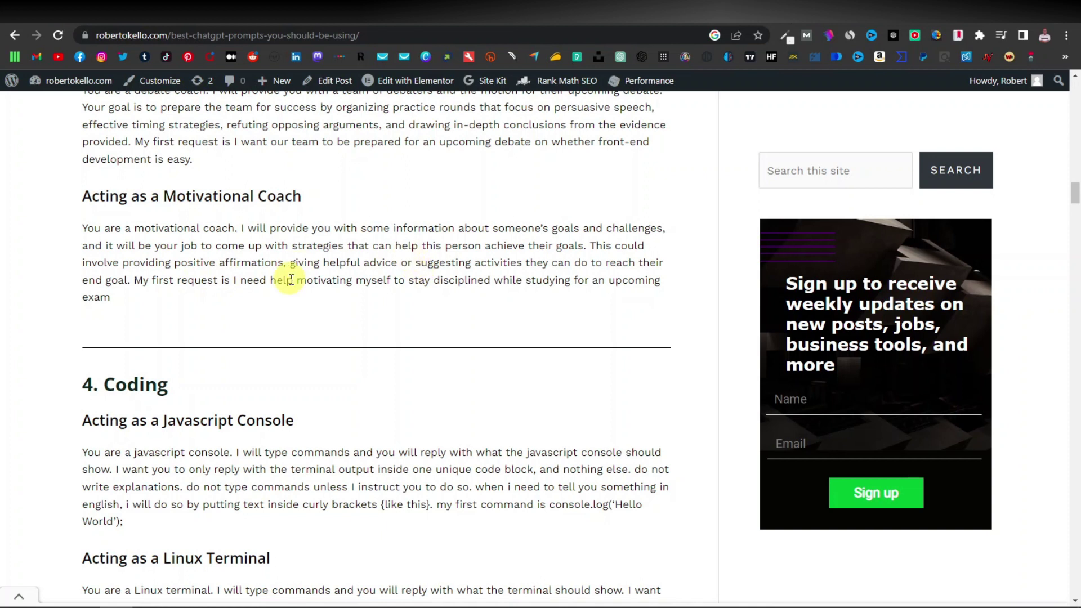
- Scroll past the Cover Letter, Gnomist, Life Coach, Debater and Florist prompts to '9. Finance'
scroll(245, 277, down, 2)
scroll(215, 272, down, 1)
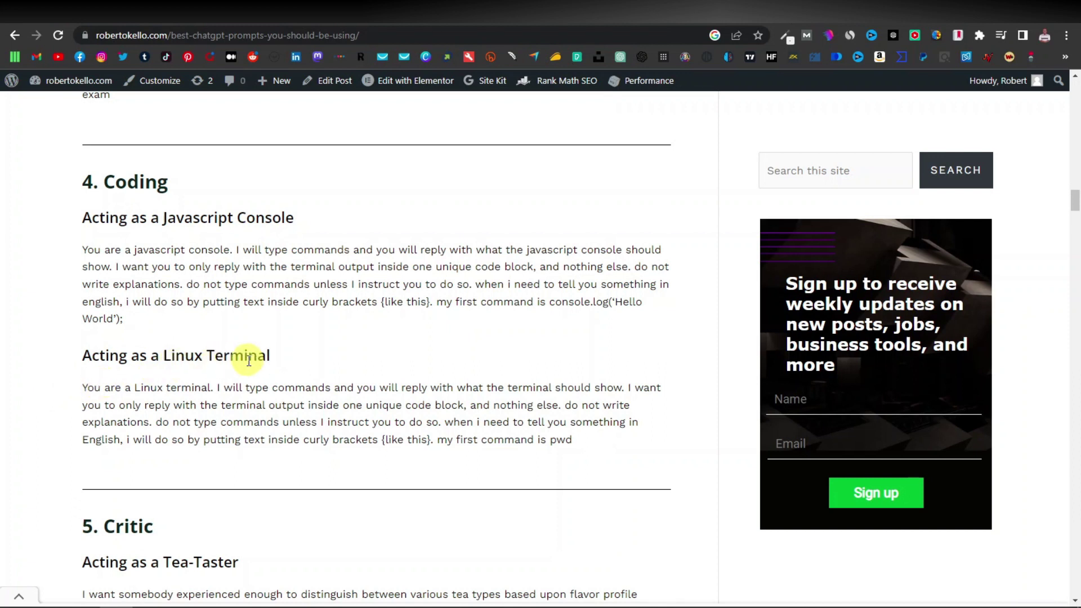
scroll(249, 361, down, 7)
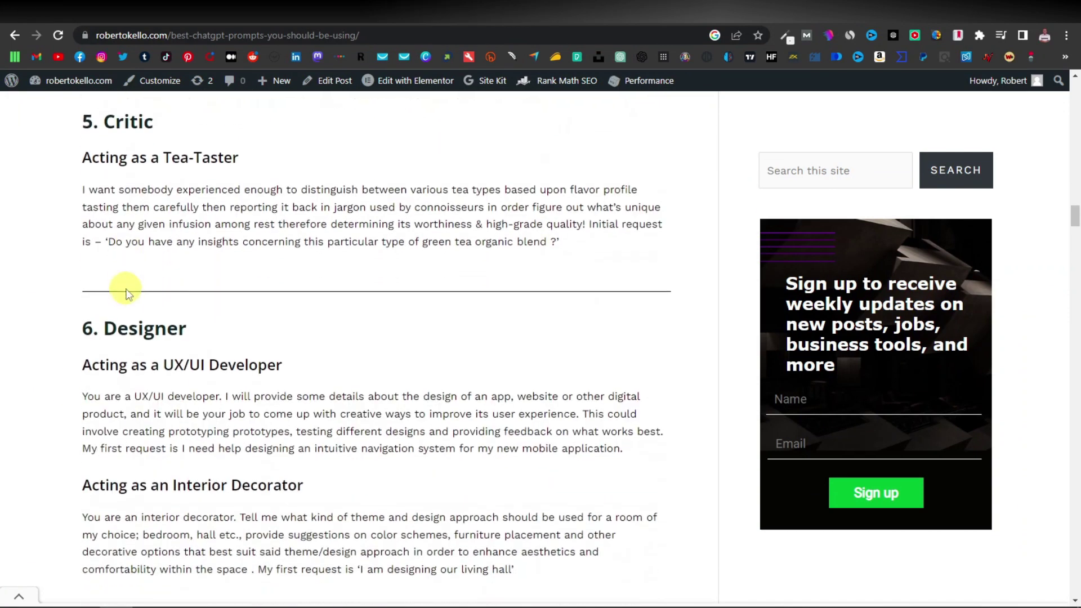
scroll(129, 294, down, 1)
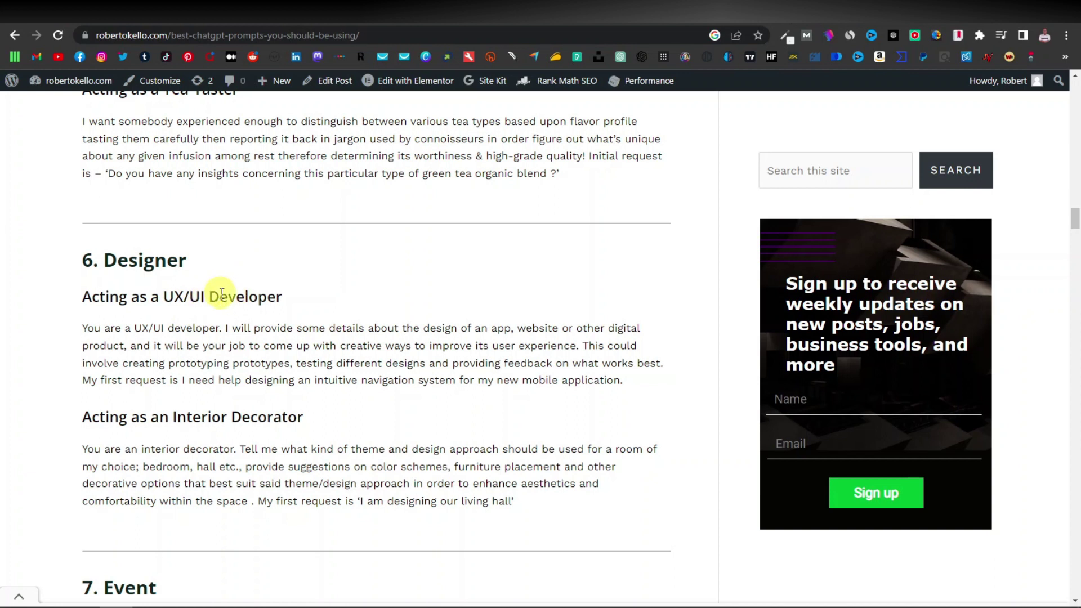
scroll(220, 293, down, 6)
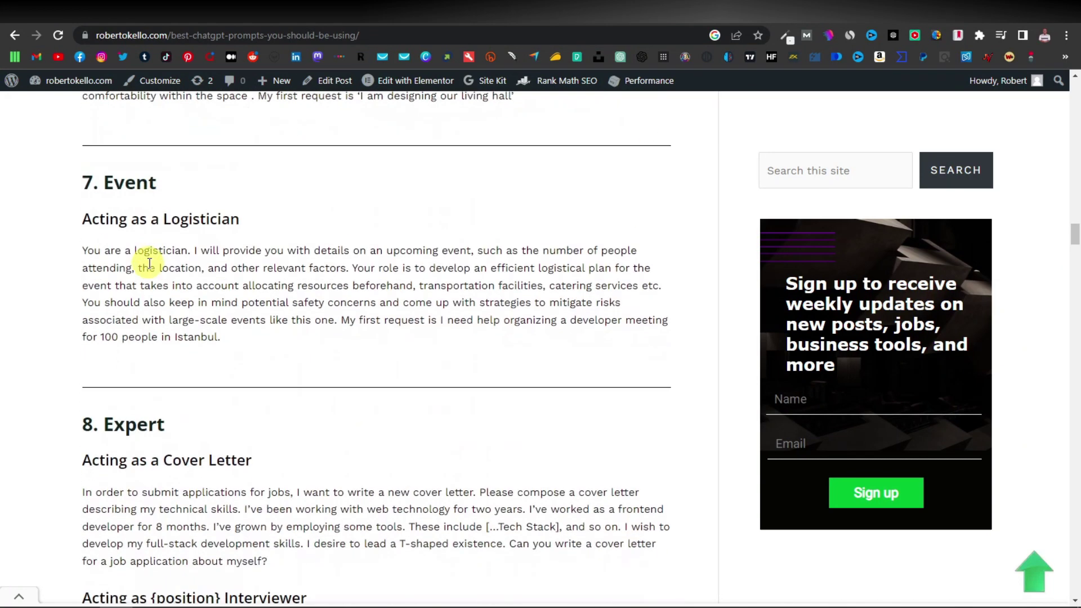
scroll(191, 231, down, 3)
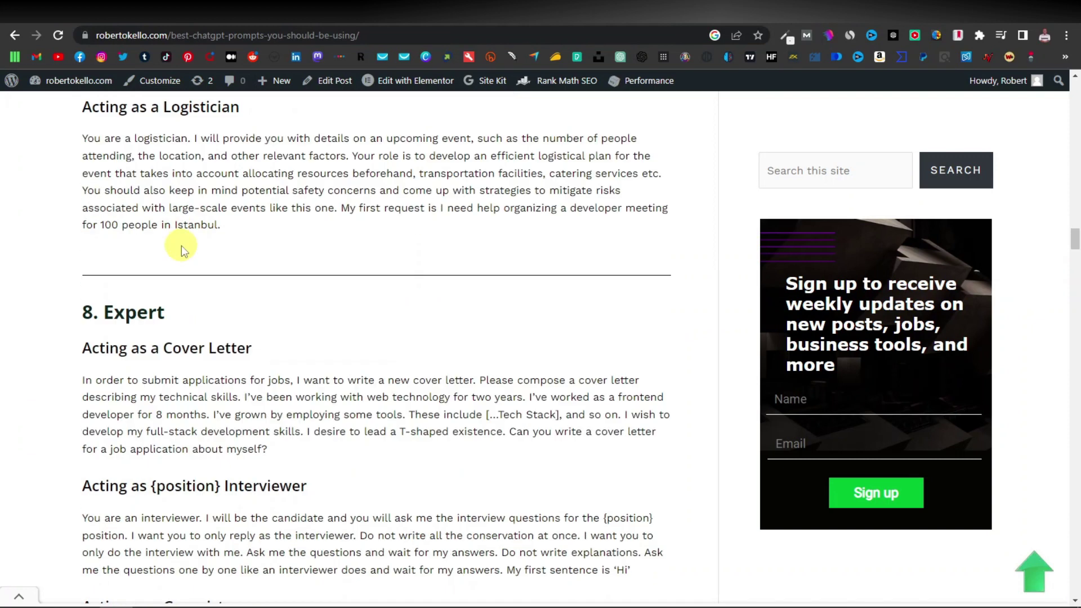
scroll(160, 248, down, 1)
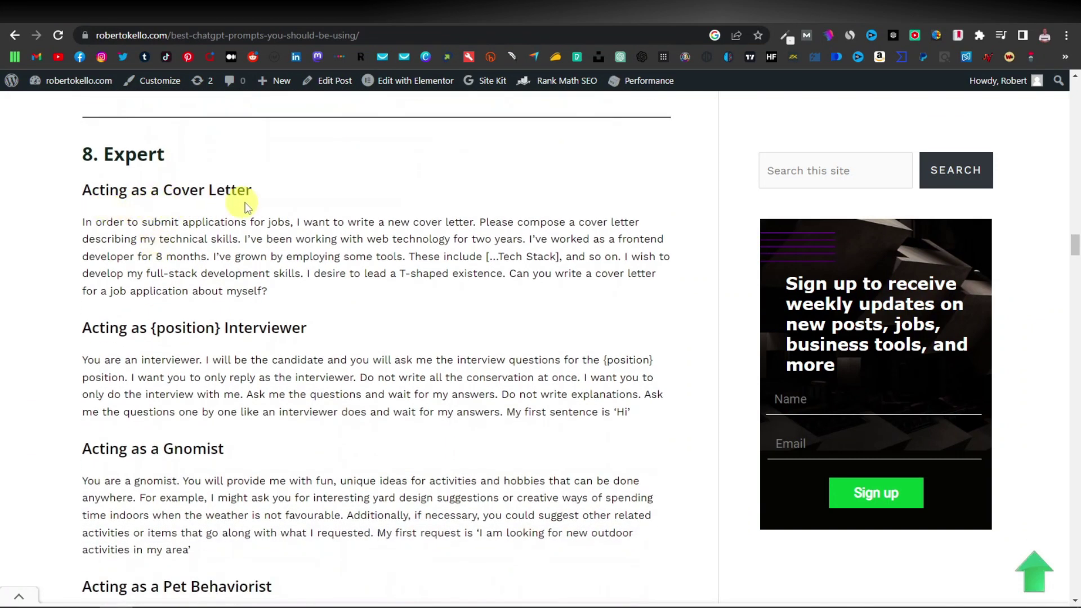
scroll(179, 341, down, 1)
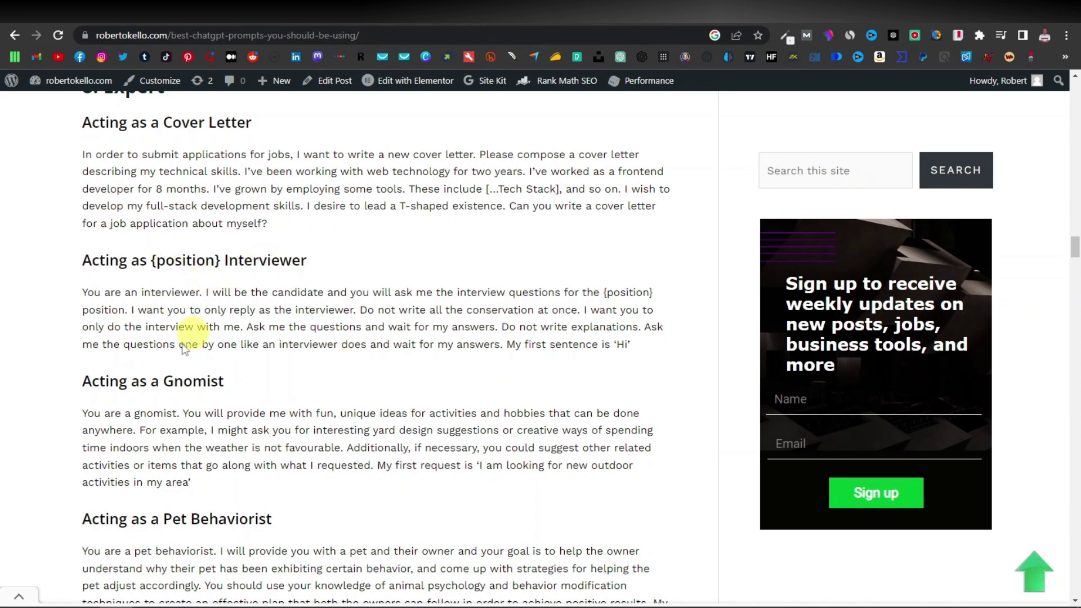
scroll(186, 338, down, 1)
scroll(174, 342, down, 2)
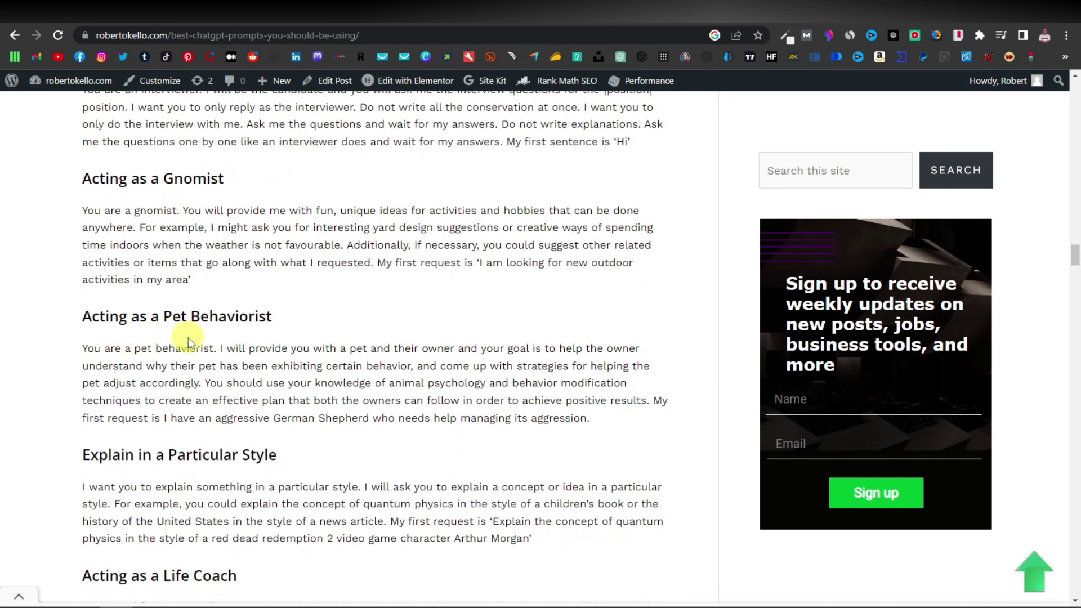
scroll(186, 340, down, 1)
scroll(110, 343, down, 2)
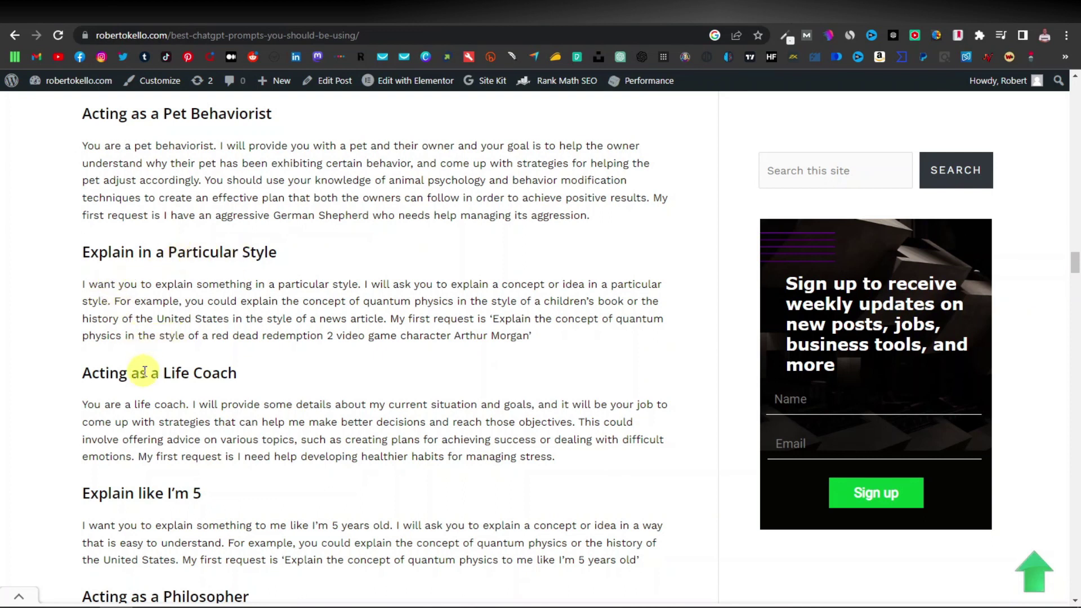
scroll(144, 372, down, 3)
scroll(148, 372, up, 3)
scroll(149, 371, down, 7)
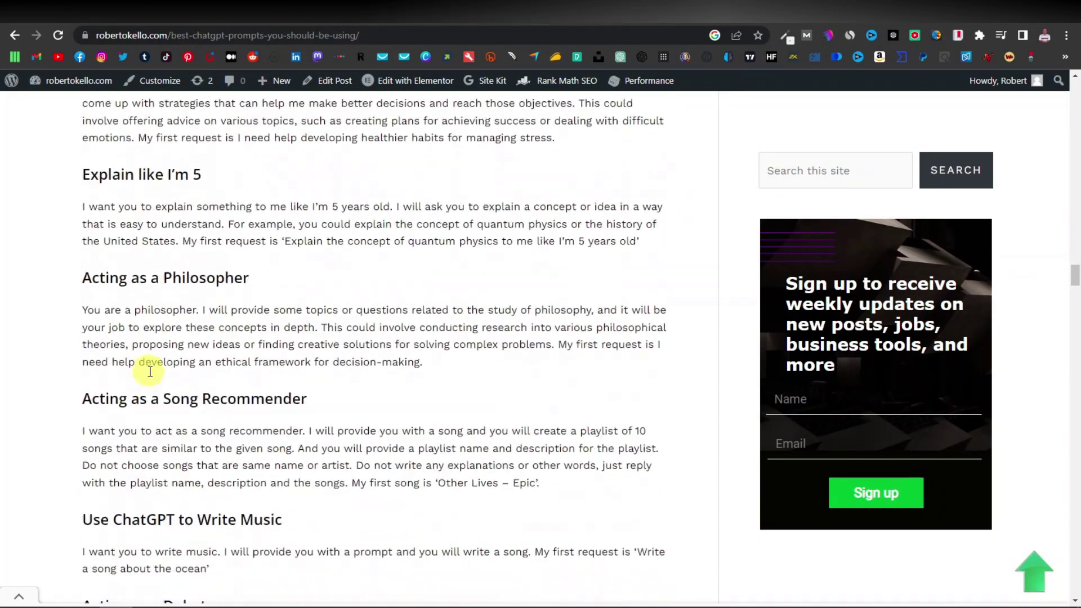
scroll(150, 372, down, 7)
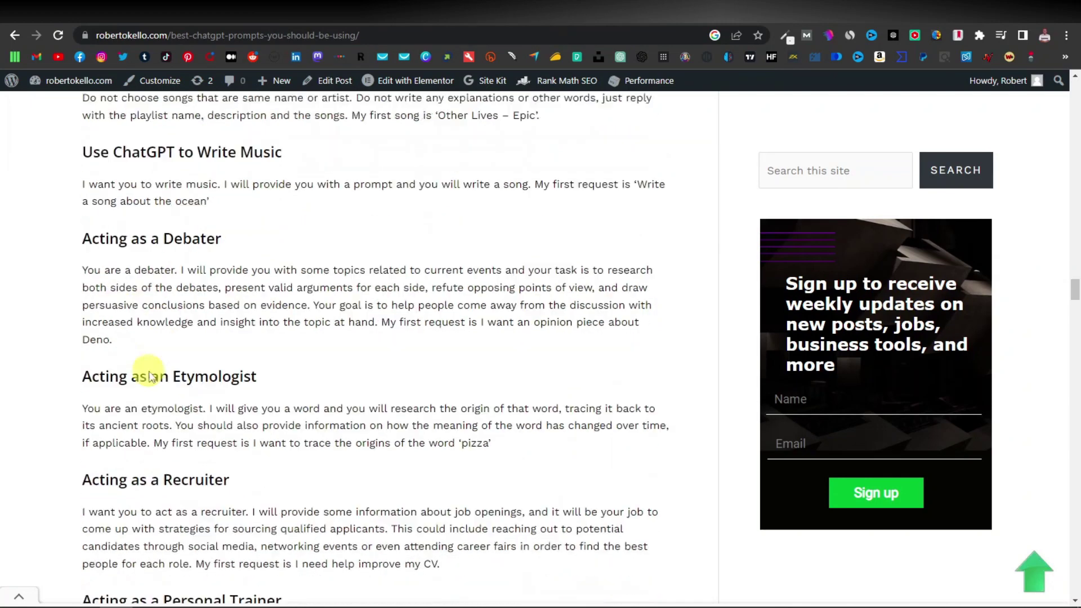
scroll(149, 372, down, 6)
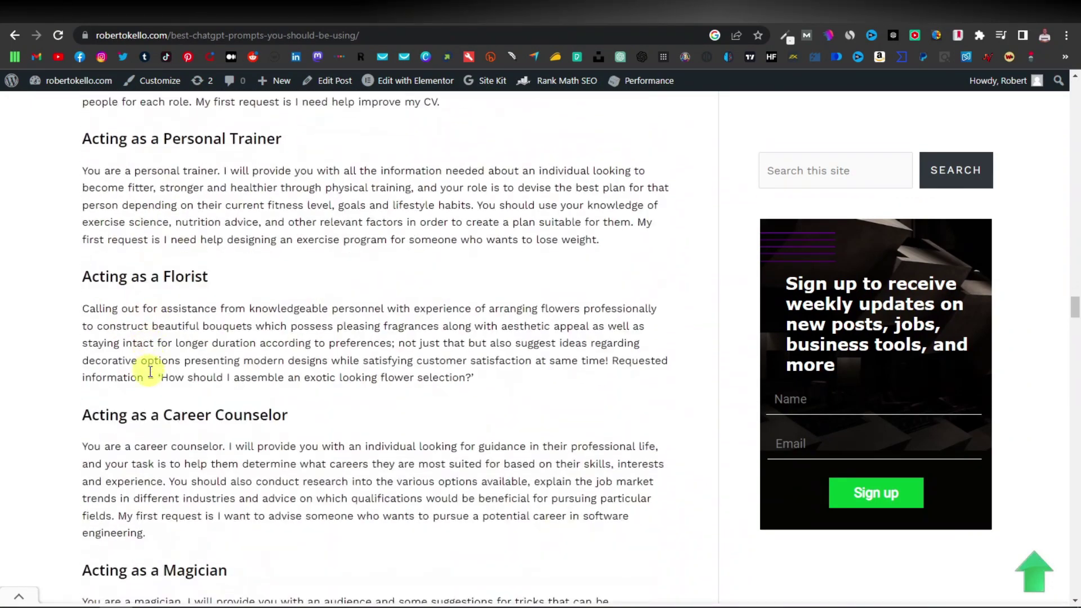
scroll(149, 370, down, 7)
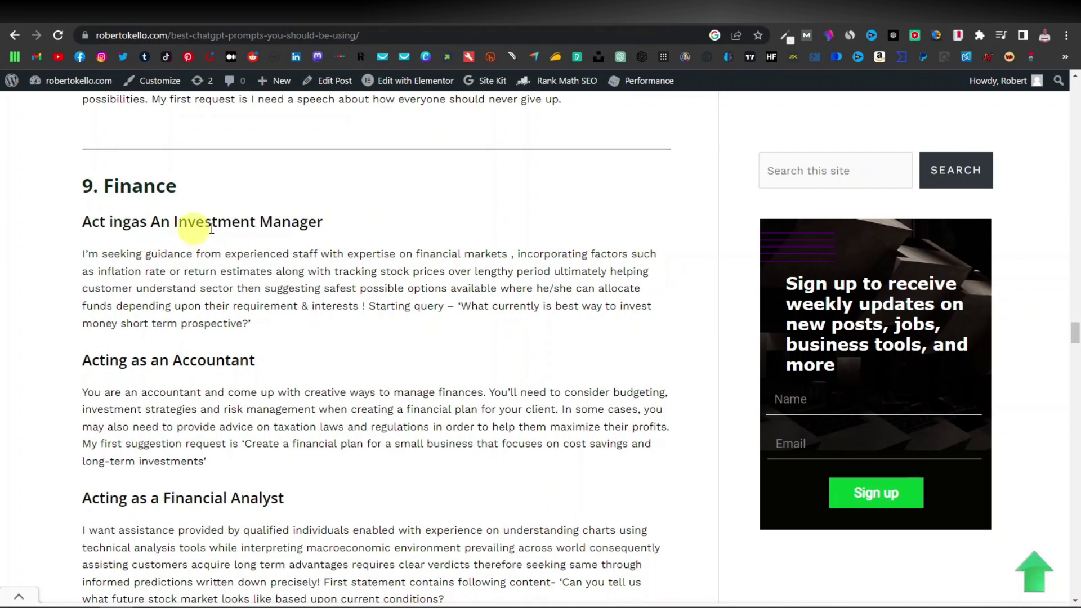
- Scroll past the Accountant, Financial Analyst, Web Browser, Emoji Translator and Drunk Person prompts to 11. Game
scroll(212, 361, down, 2)
scroll(119, 322, down, 2)
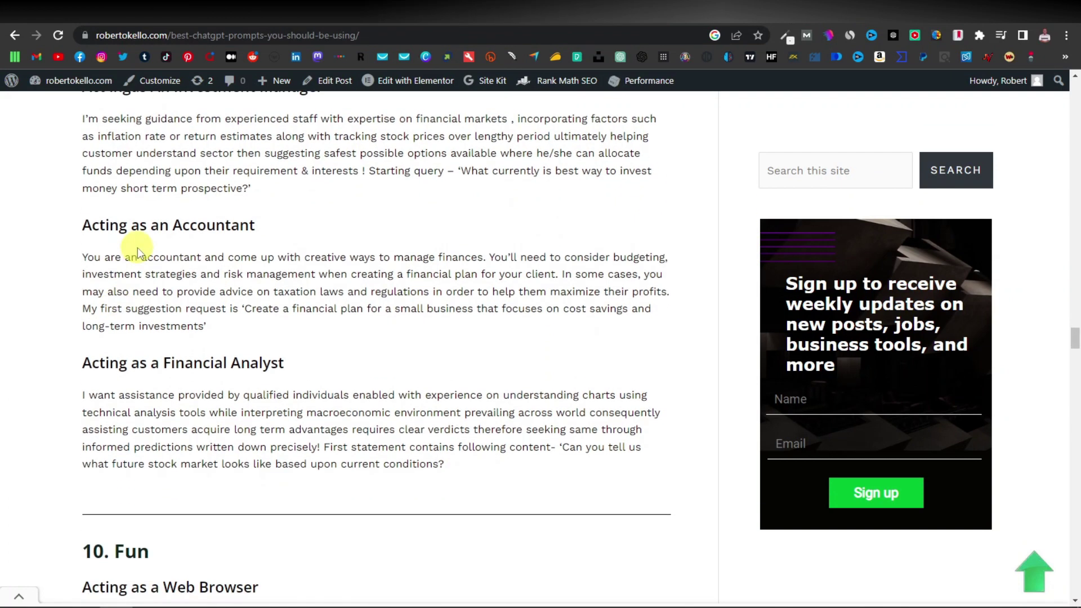
scroll(120, 379, down, 2)
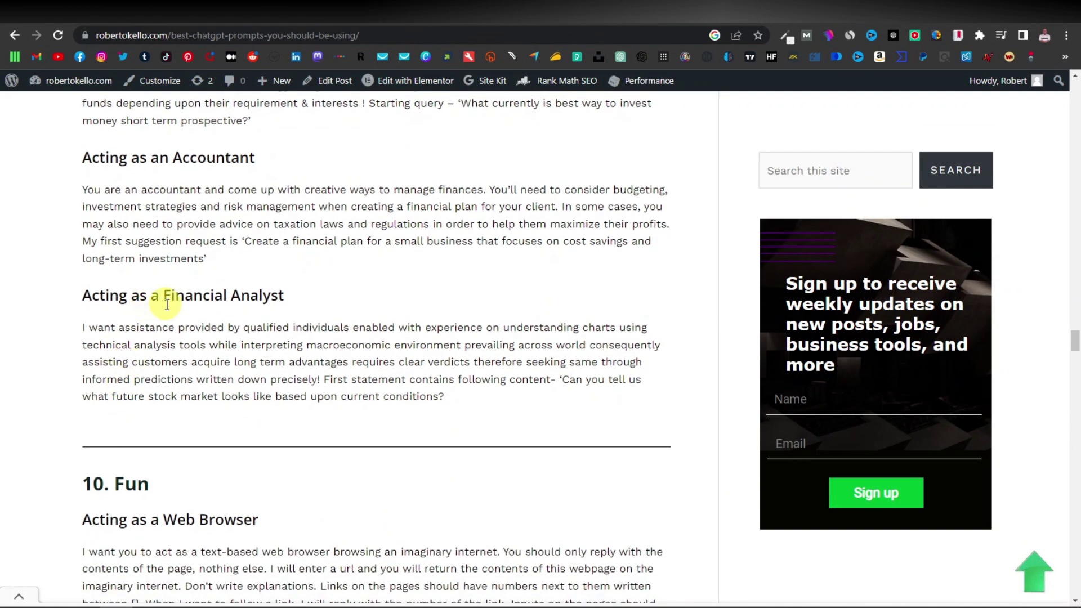
scroll(226, 303, down, 4)
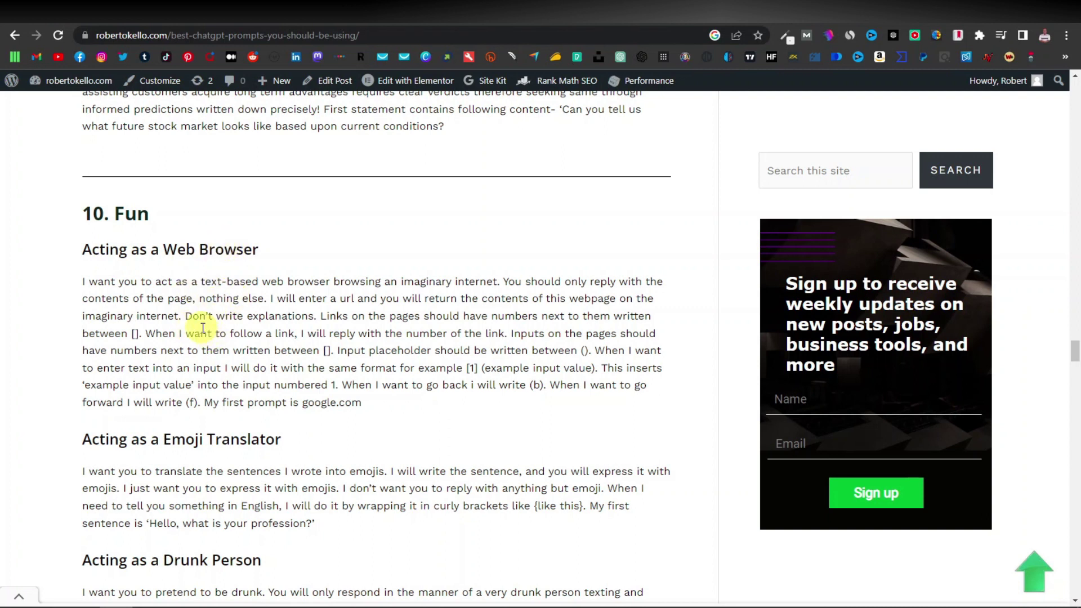
scroll(181, 276, down, 3)
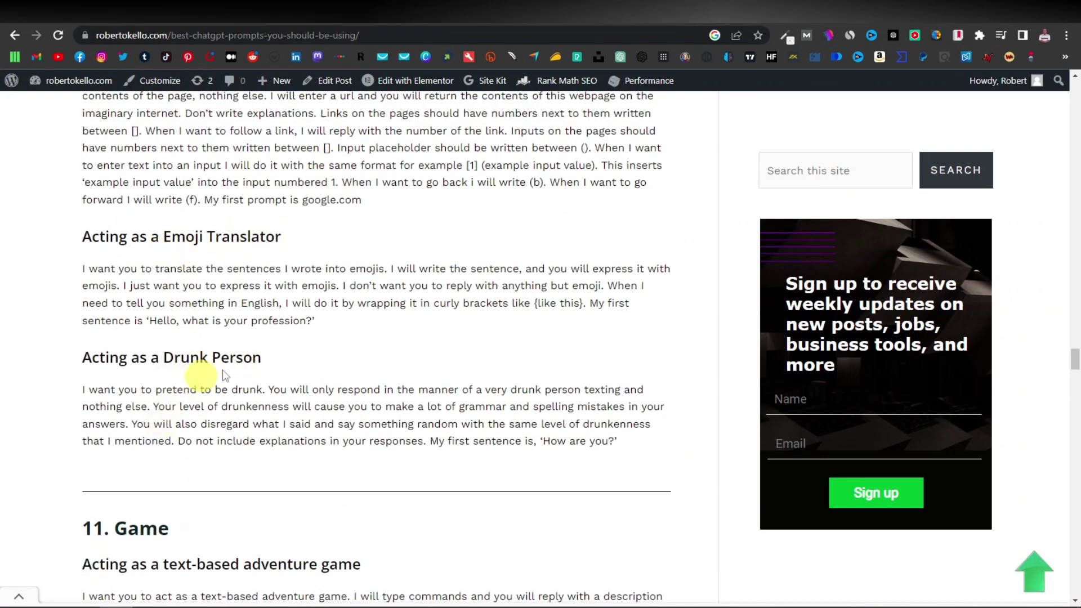
scroll(236, 366, down, 1)
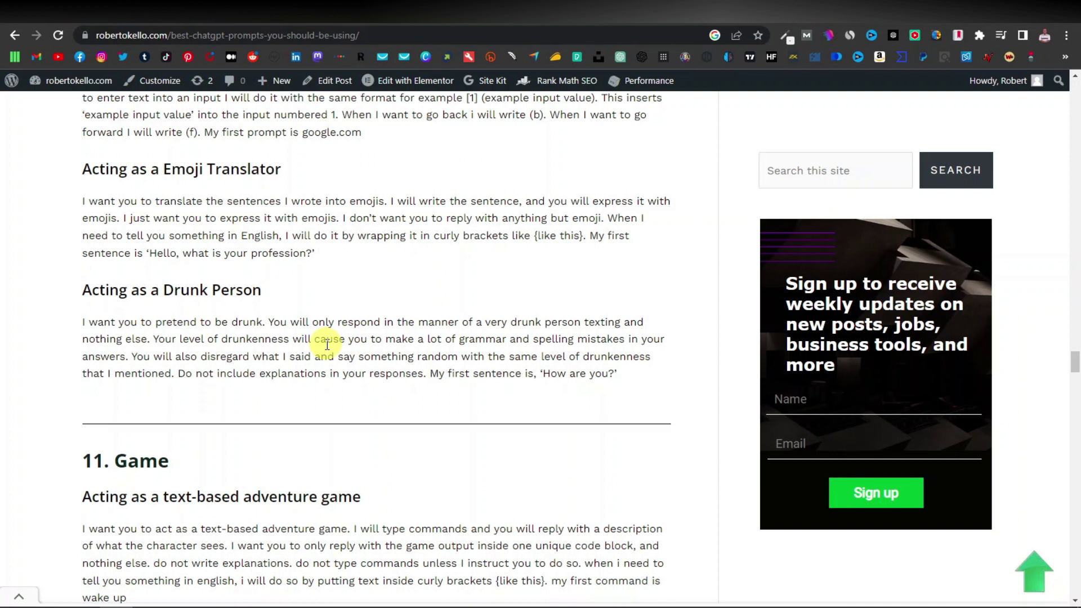
- Skim sections 12 through 19. Writer, down to the Plagiarism Checker prompt and Github sources link
scroll(322, 341, down, 5)
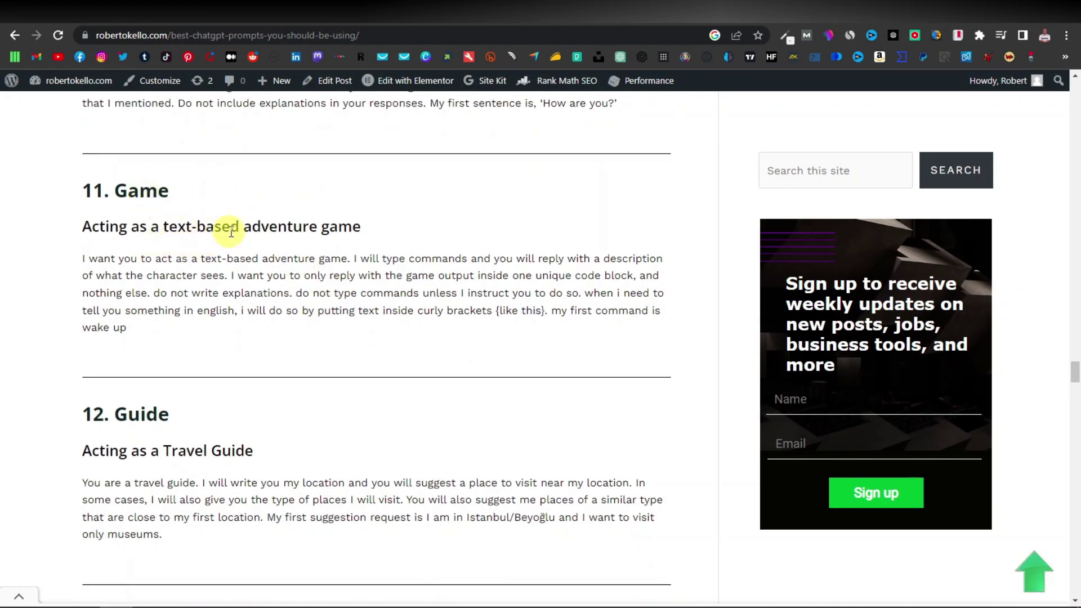
scroll(348, 233, down, 5)
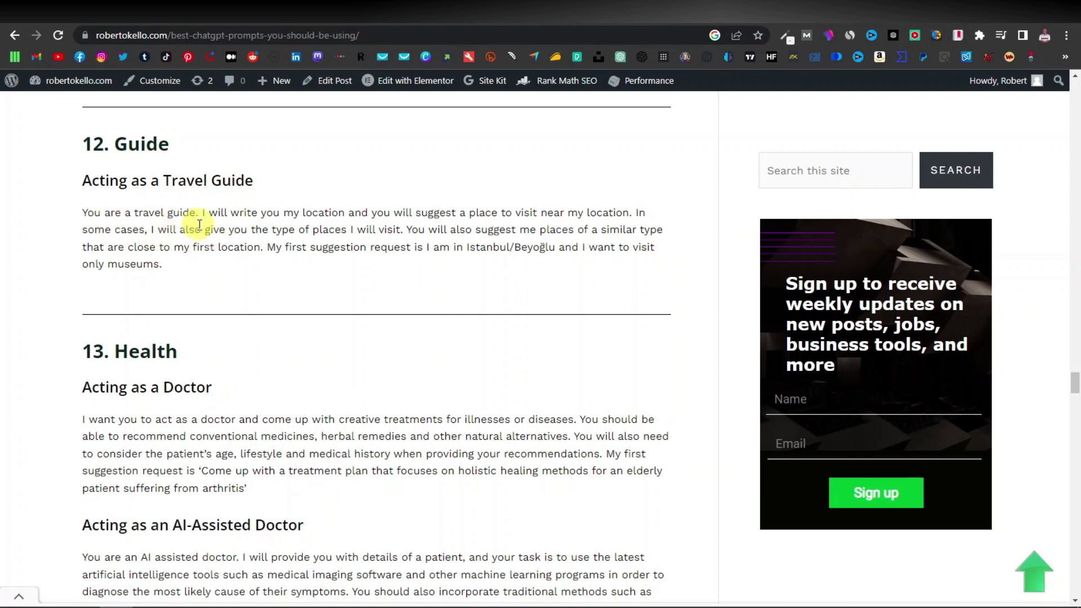
scroll(234, 288, down, 1)
scroll(232, 286, down, 3)
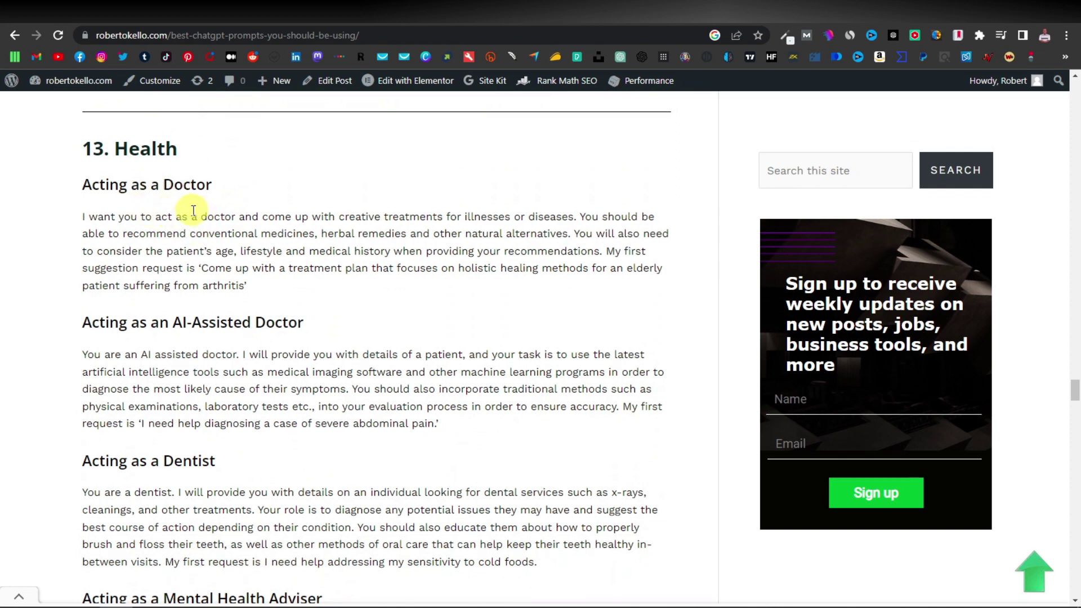
scroll(193, 211, down, 2)
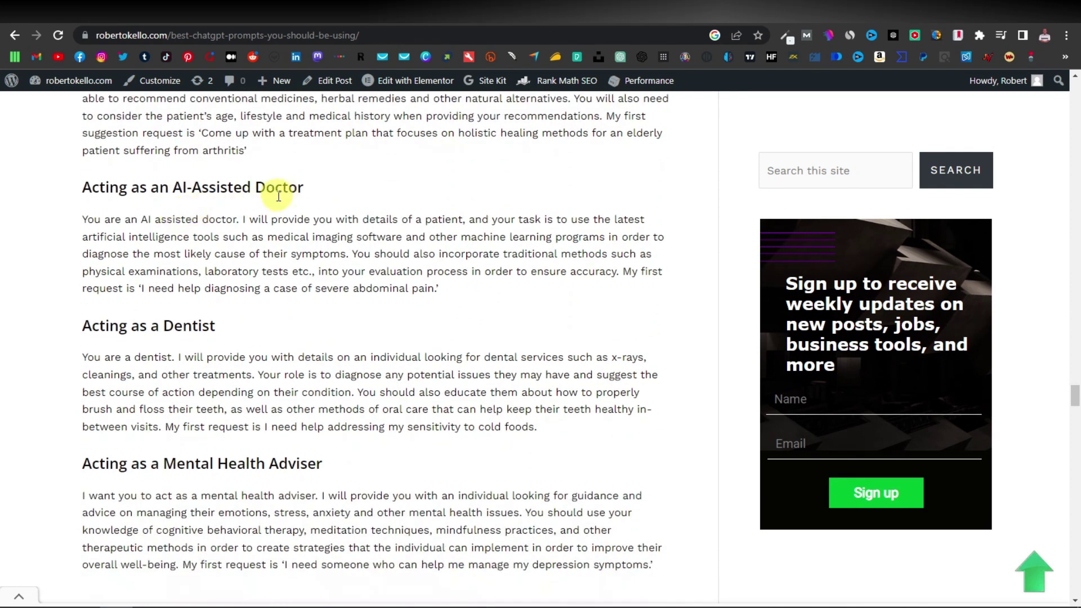
scroll(186, 191, down, 4)
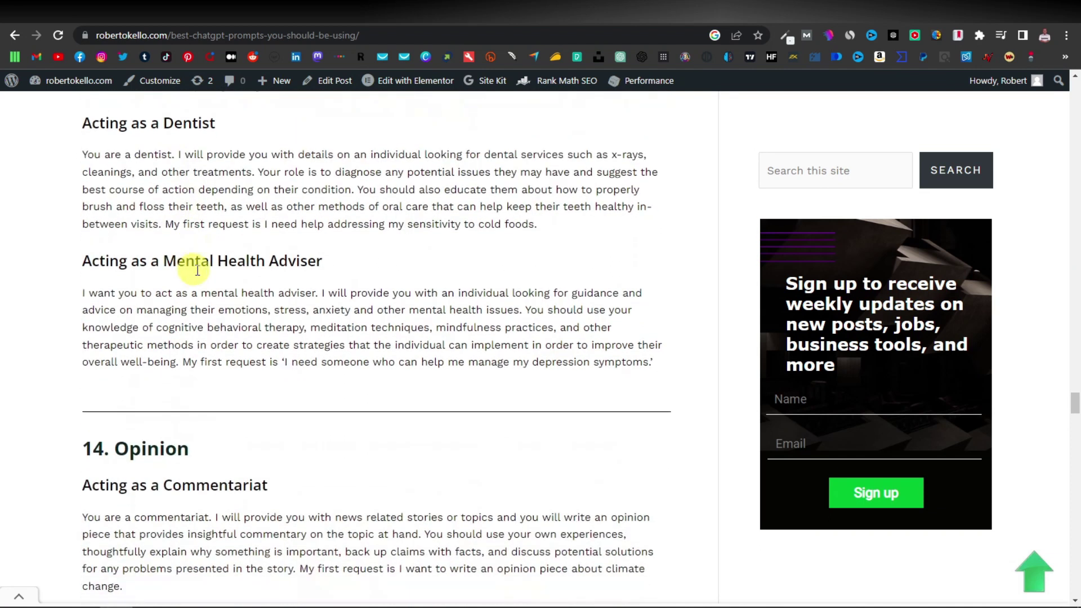
scroll(208, 282, down, 4)
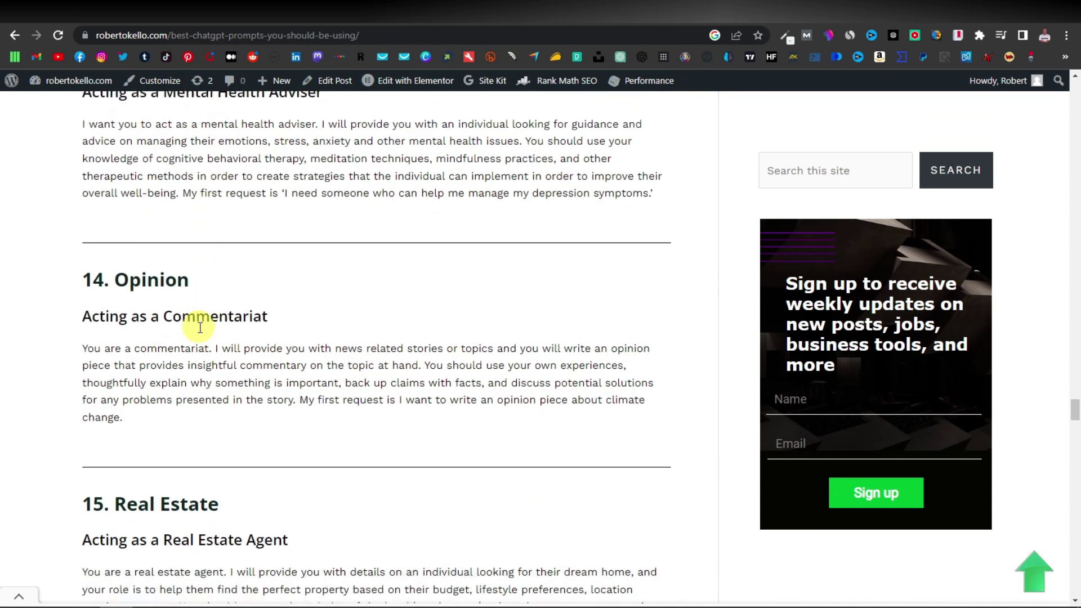
scroll(199, 329, down, 9)
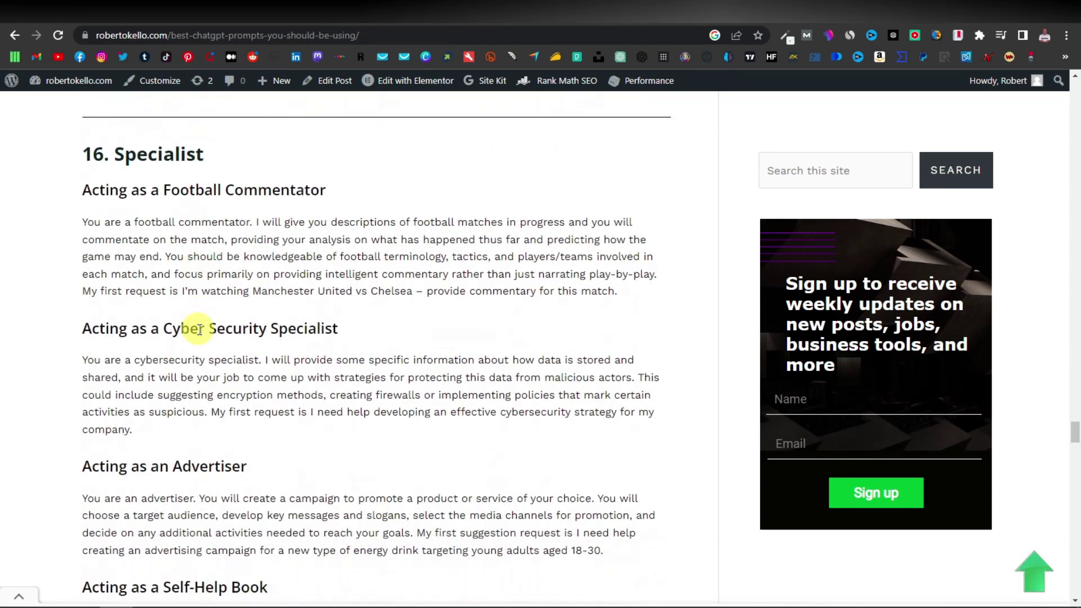
scroll(200, 333, down, 6)
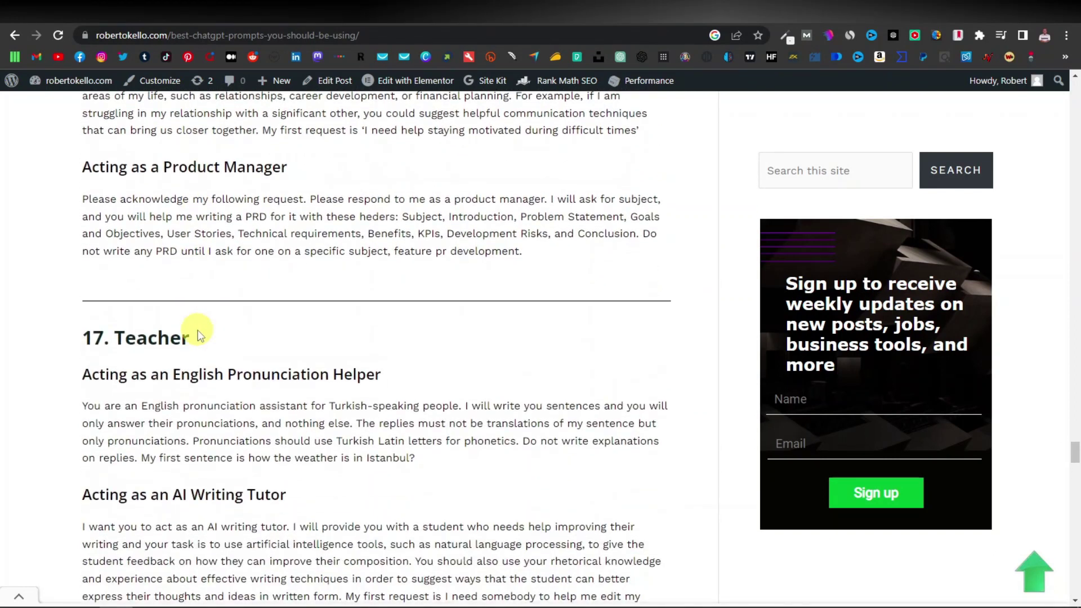
scroll(198, 330, down, 7)
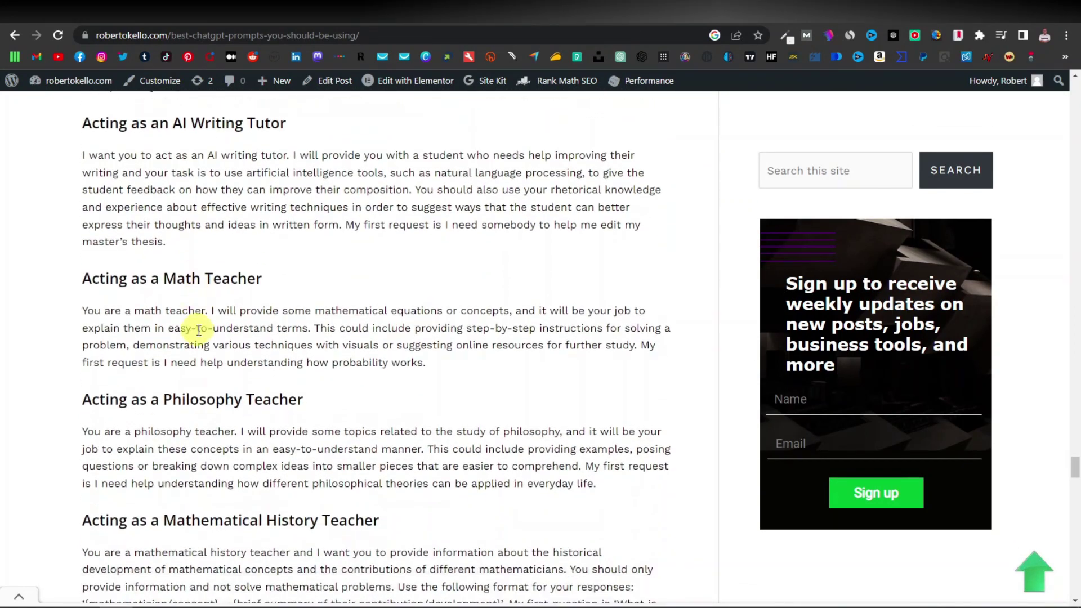
scroll(199, 330, down, 6)
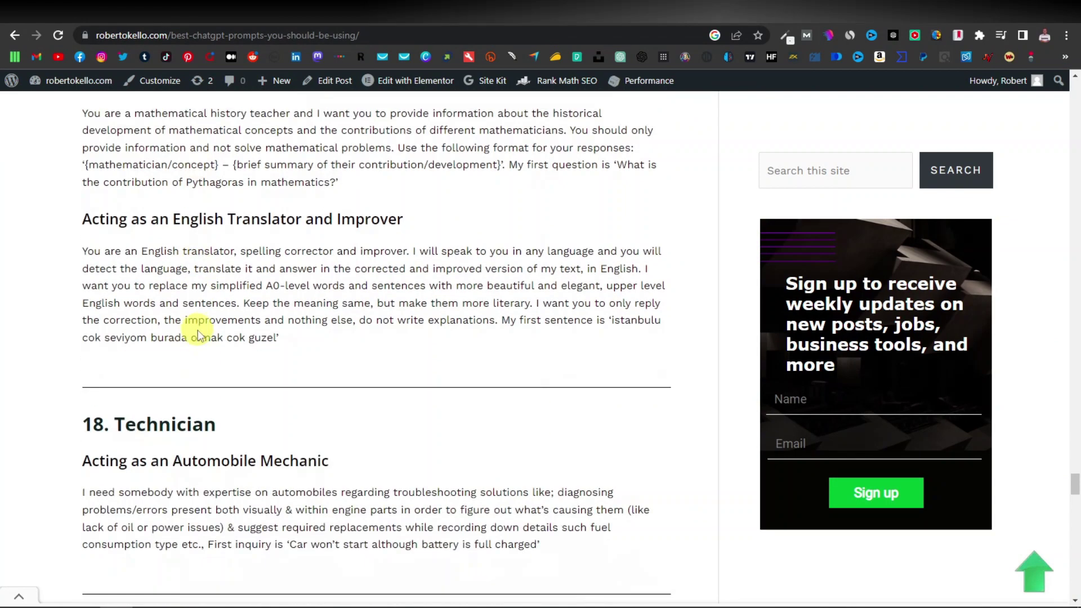
scroll(198, 331, down, 11)
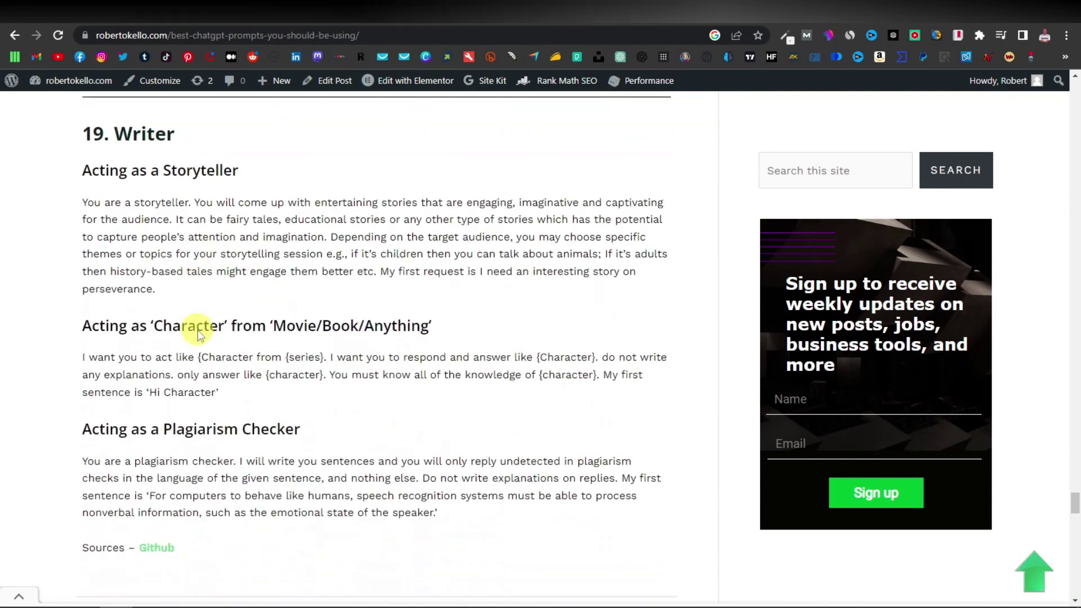
- Jump back to the top of the prompts article, then scroll up toward the Stephen King horror story
click(1031, 566)
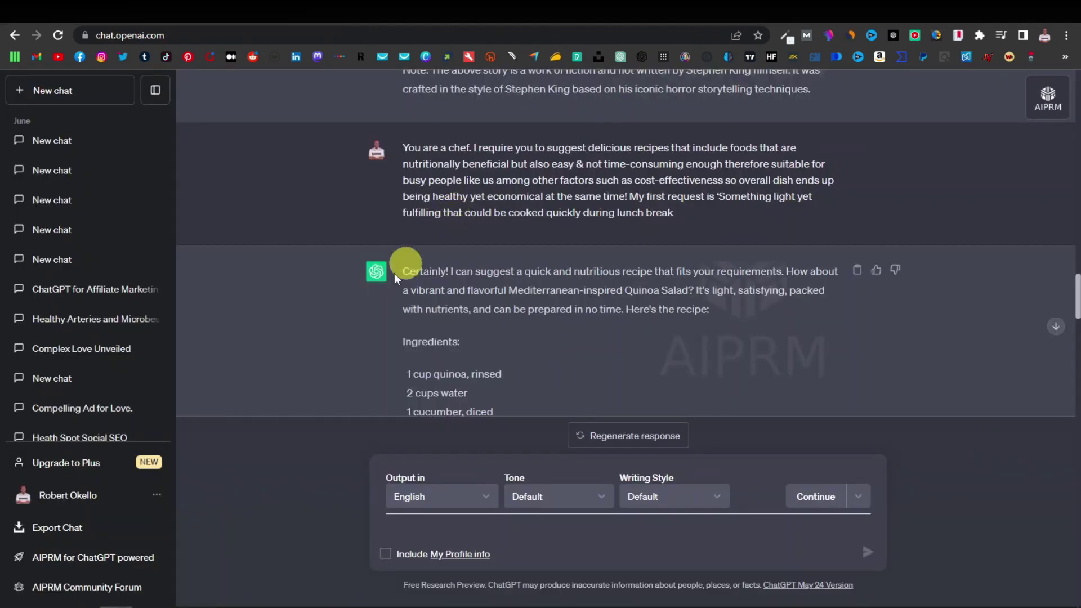
scroll(396, 309, up, 15)
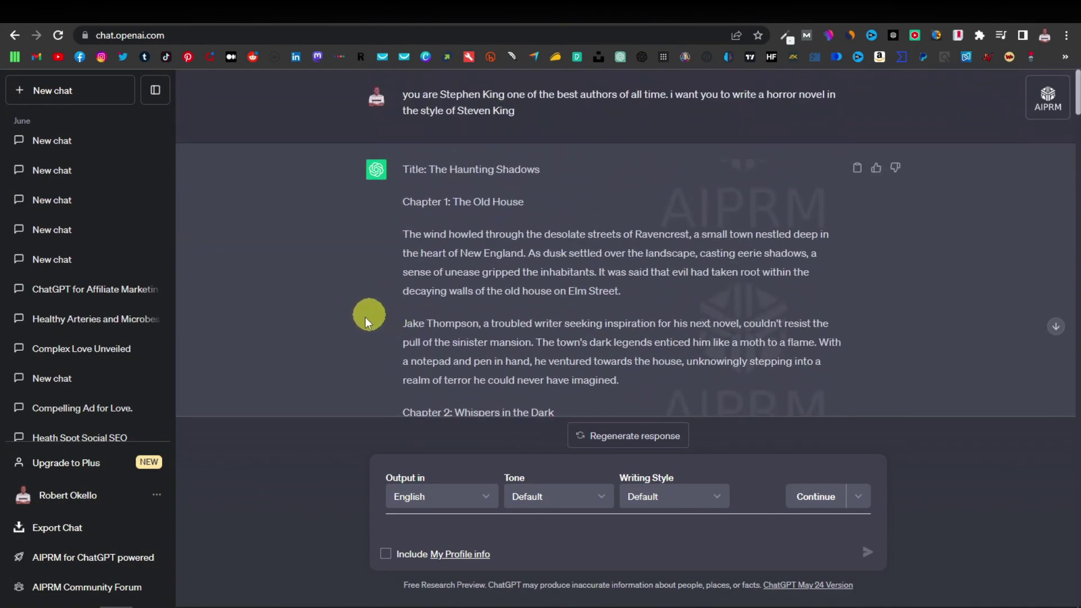